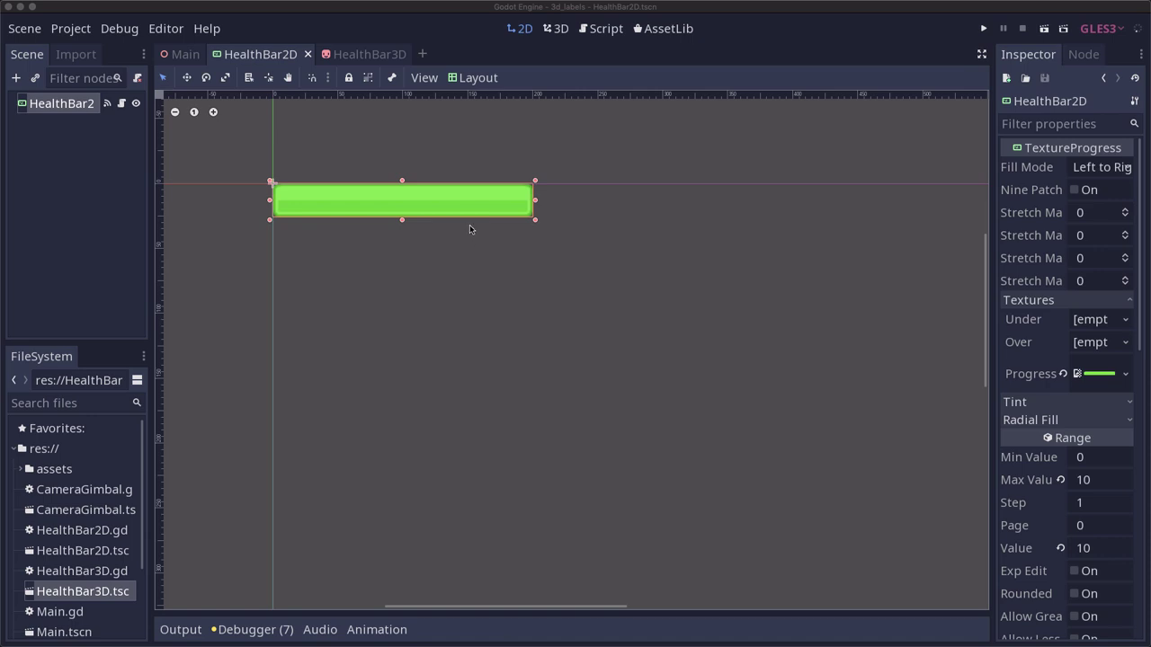
Test-run the 2D health bar scene, then close the game window.
click(1045, 28)
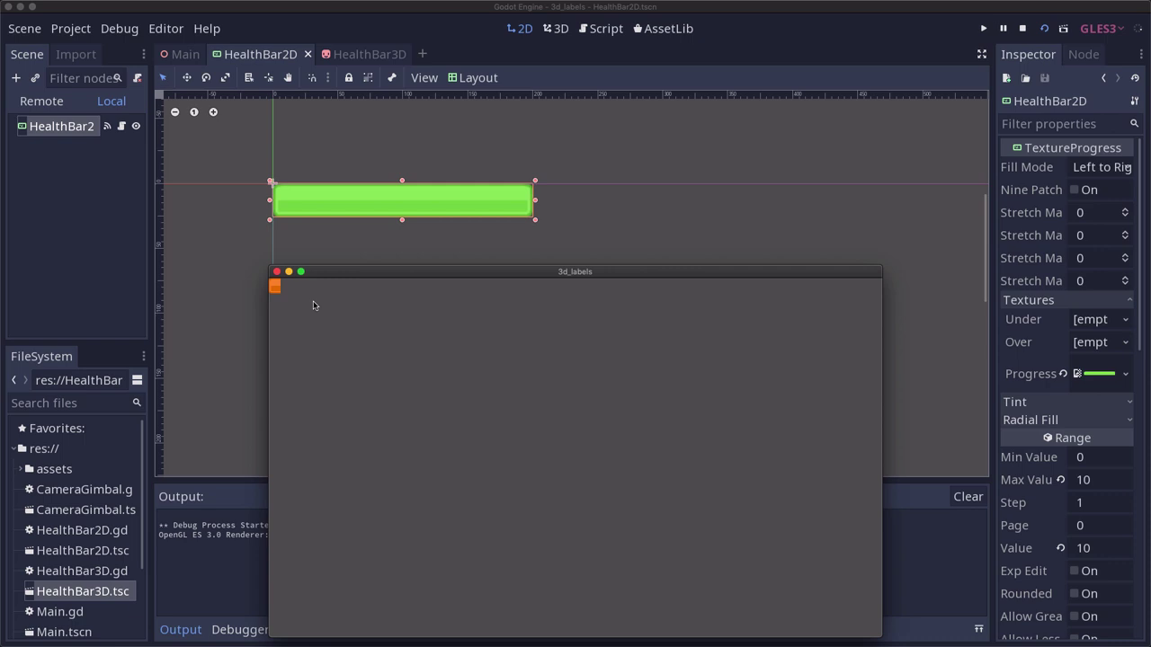
key(super+q)
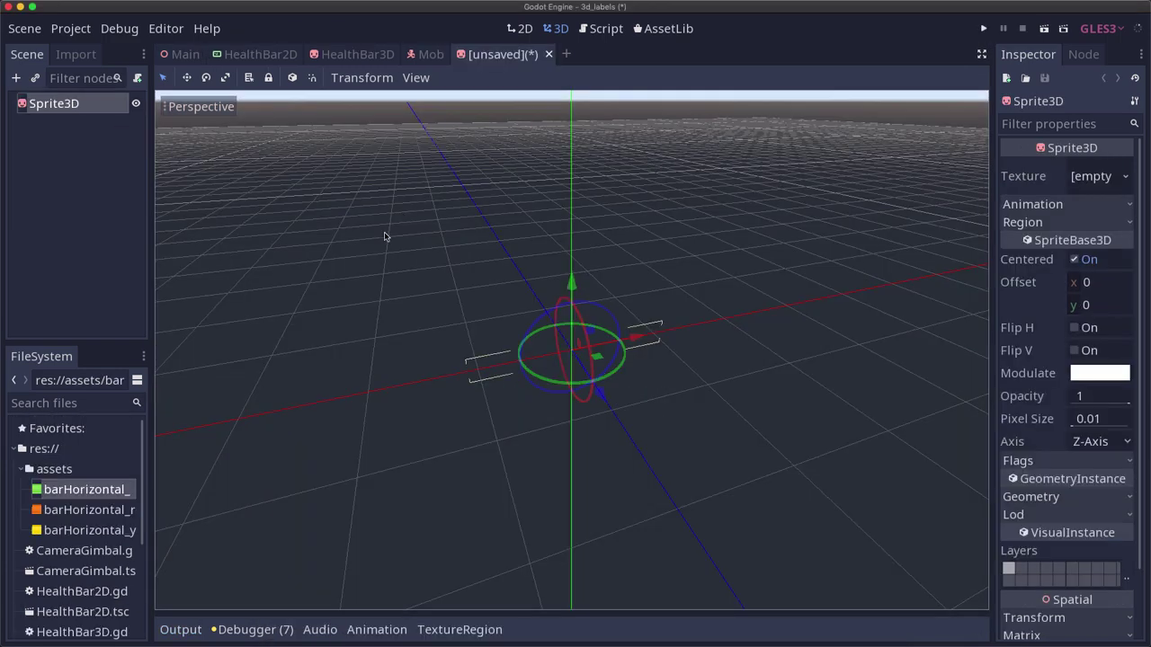
Rename the Sprite3D to HealthBar3D and assign barHorizontal_green as its texture.
double_click(60, 105)
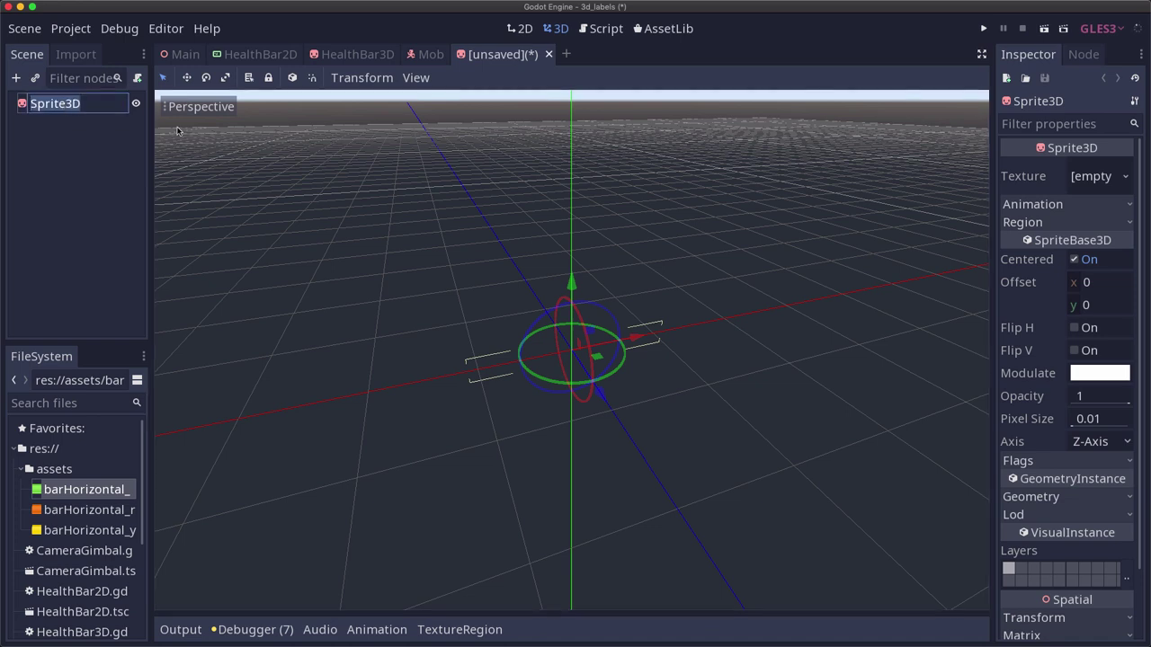
text(HealthBa)
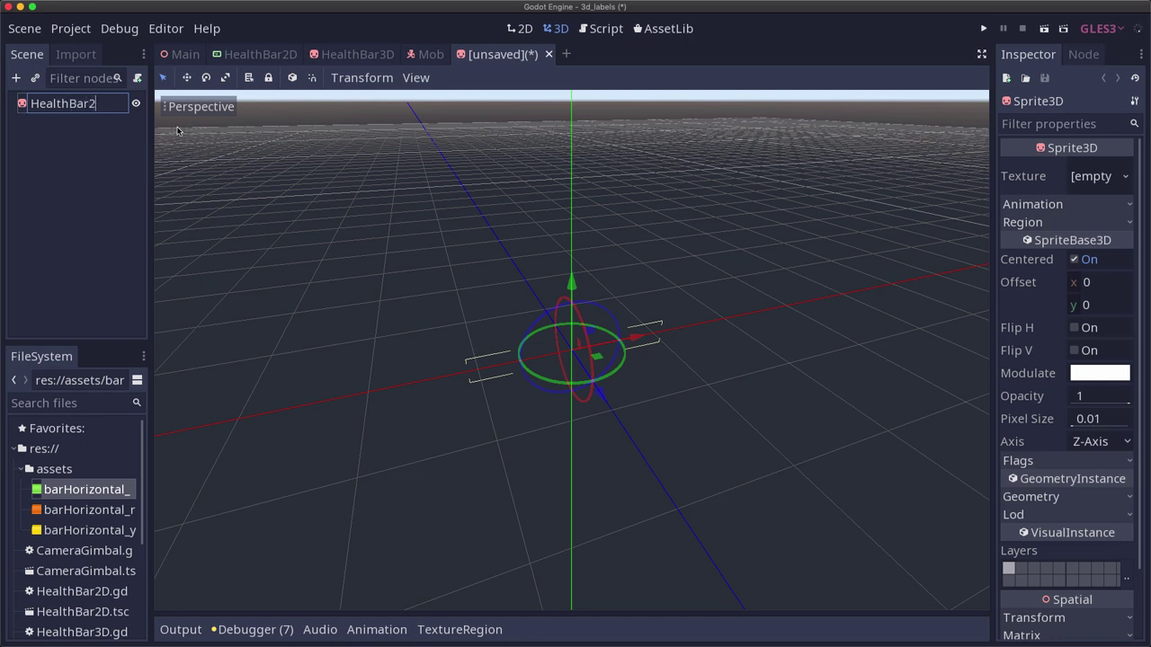
text(r3D)
key(Return)
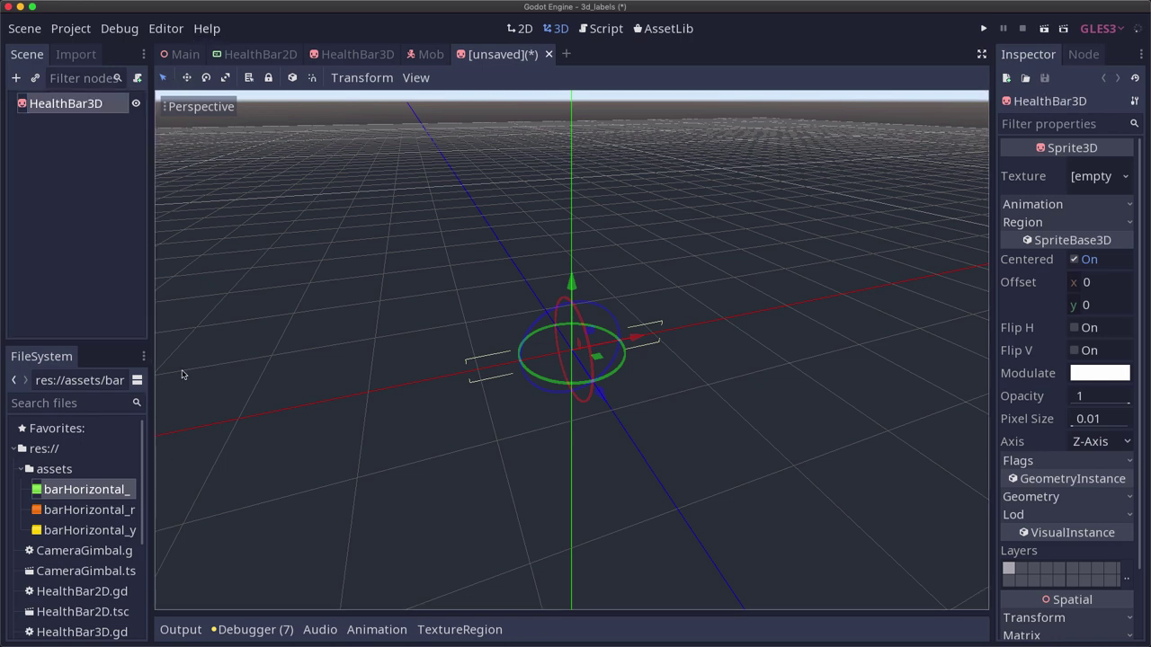
drag(52, 490, 1106, 189)
click(703, 367)
scroll(695, 373, up, 6)
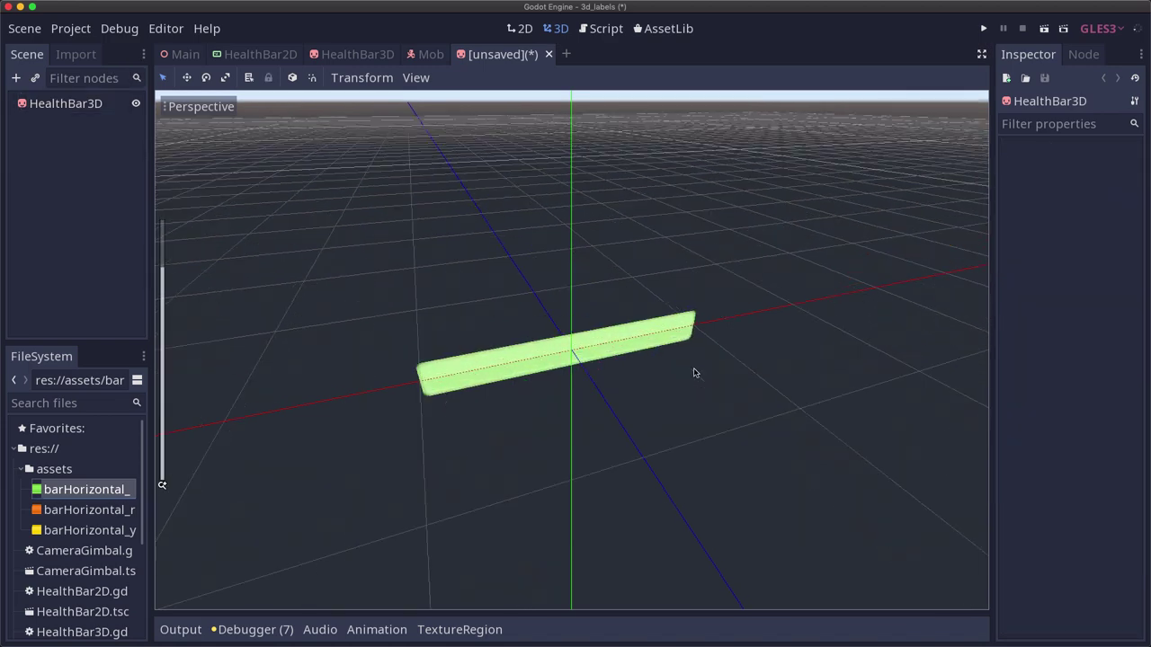
click(621, 374)
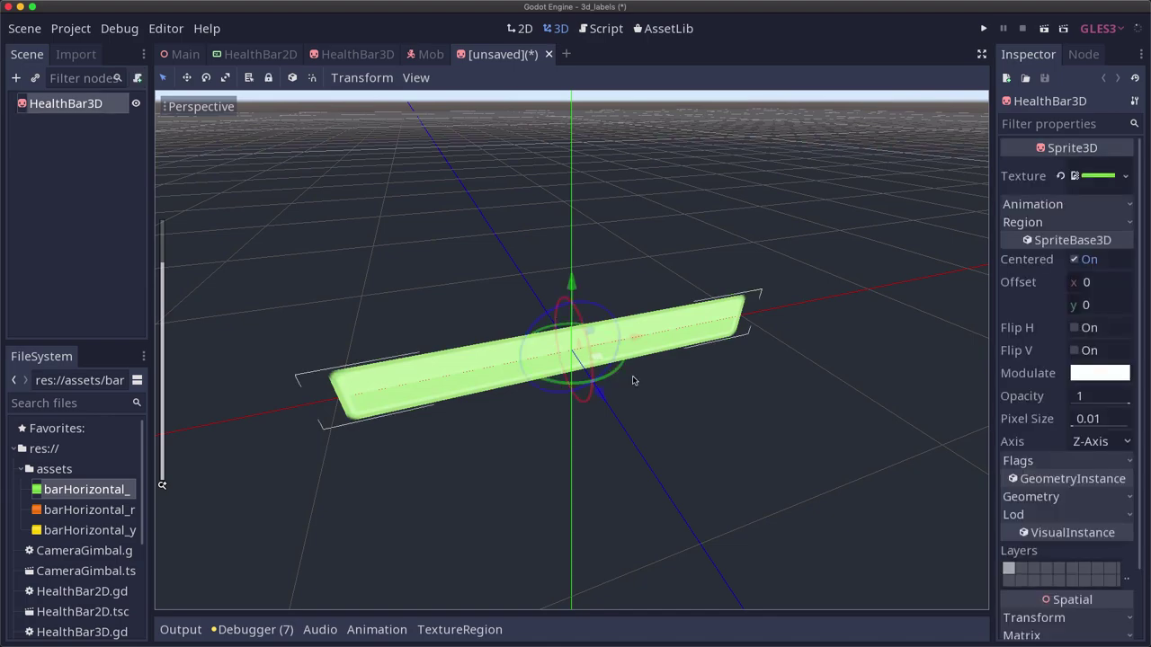
mouse_move(629, 380)
middle_down()
mouse_move(712, 420)
mouse_move(758, 416)
mouse_move(758, 342)
mouse_move(693, 345)
mouse_move(691, 396)
mouse_move(495, 385)
mouse_move(486, 375)
mouse_move(539, 382)
mouse_move(485, 372)
mouse_move(485, 351)
mouse_move(626, 347)
mouse_move(662, 392)
mouse_move(848, 437)
mouse_move(728, 333)
mouse_move(611, 398)
mouse_move(636, 424)
mouse_move(688, 419)
mouse_move(693, 393)
mouse_move(619, 436)
mouse_move(603, 413)
mouse_move(617, 386)
mouse_move(578, 360)
mouse_move(675, 365)
mouse_move(659, 384)
middle_up()
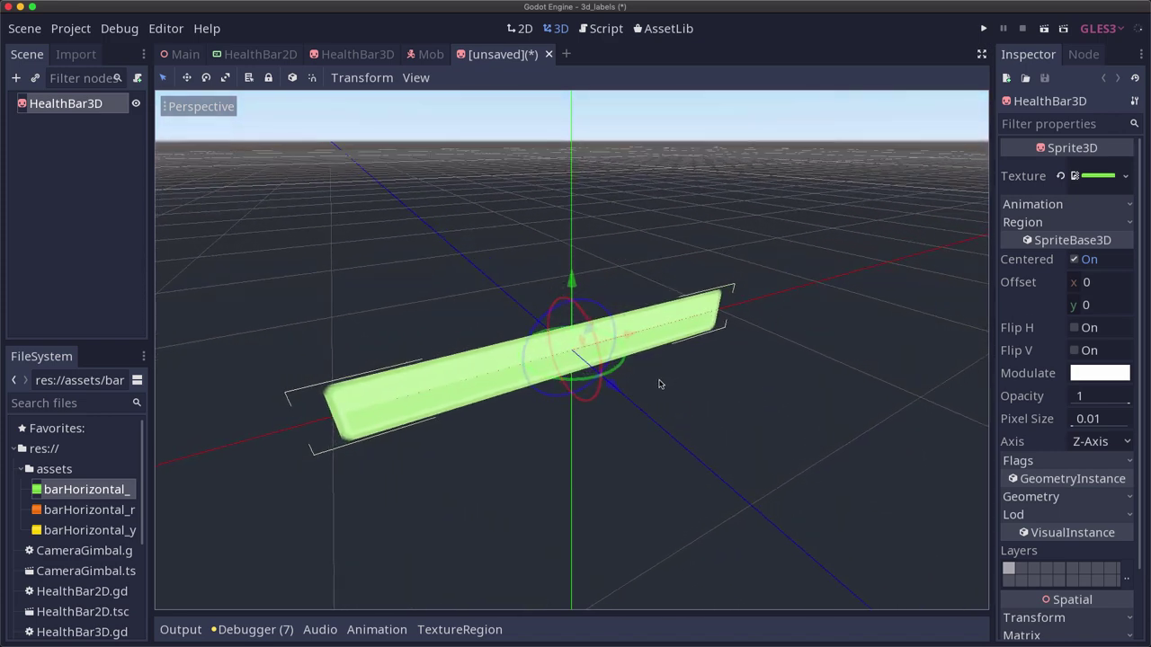
Give HealthBar3D a new SpatialMaterial override with the Transparent and Unshaded flags on.
click(1049, 500)
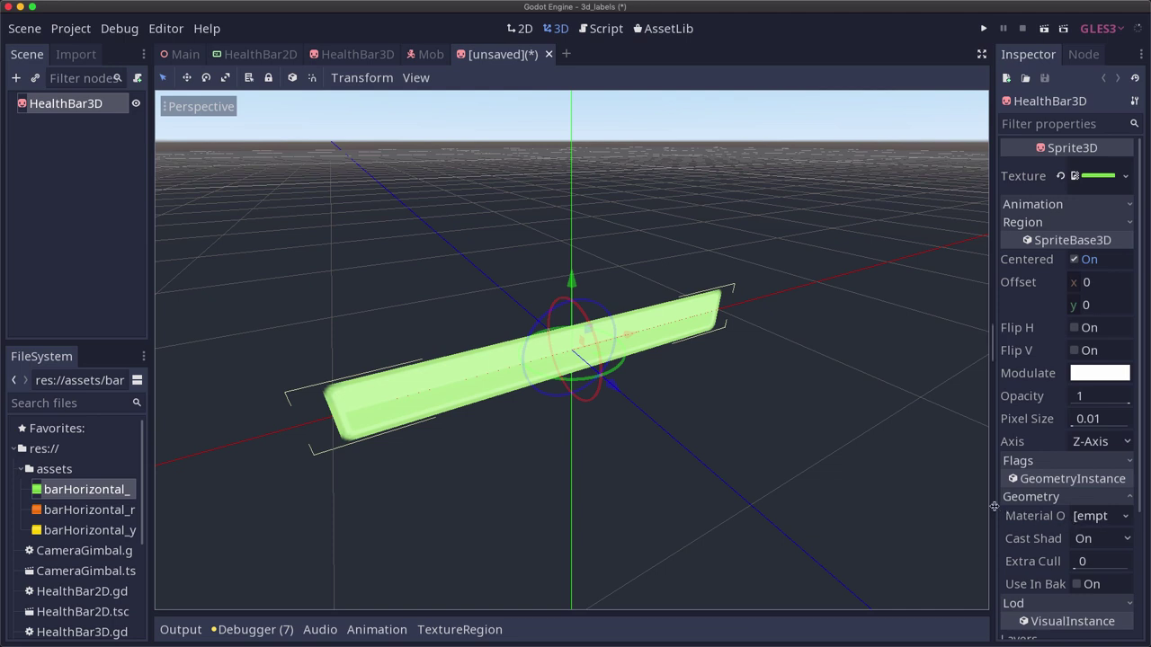
drag(992, 509, 906, 509)
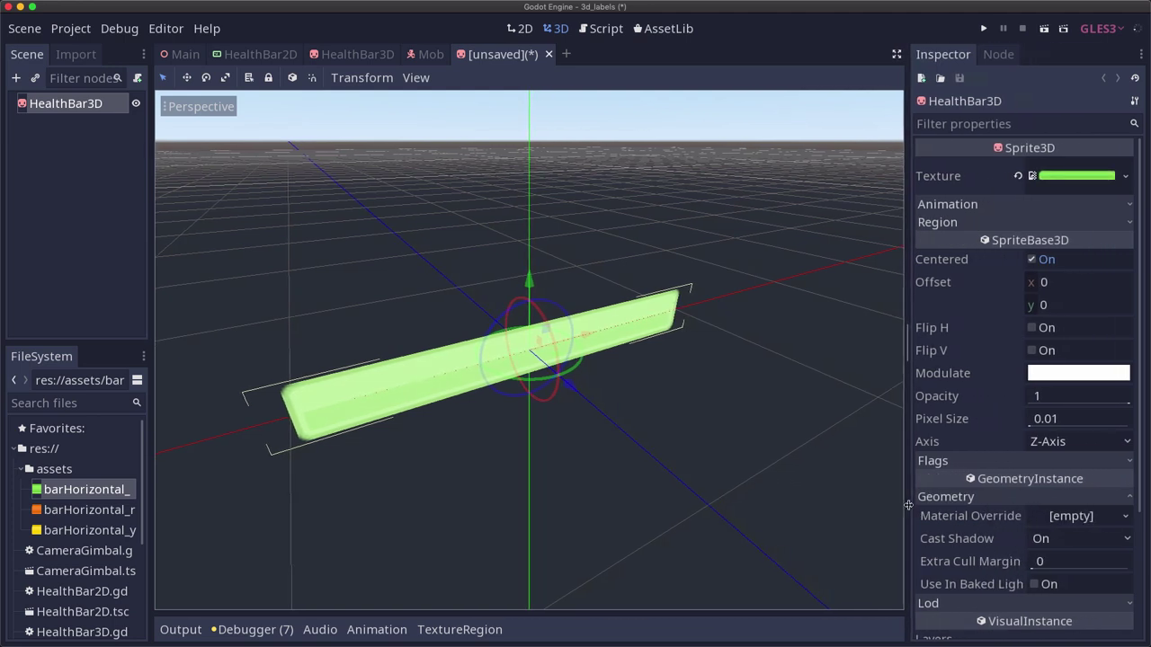
click(1064, 520)
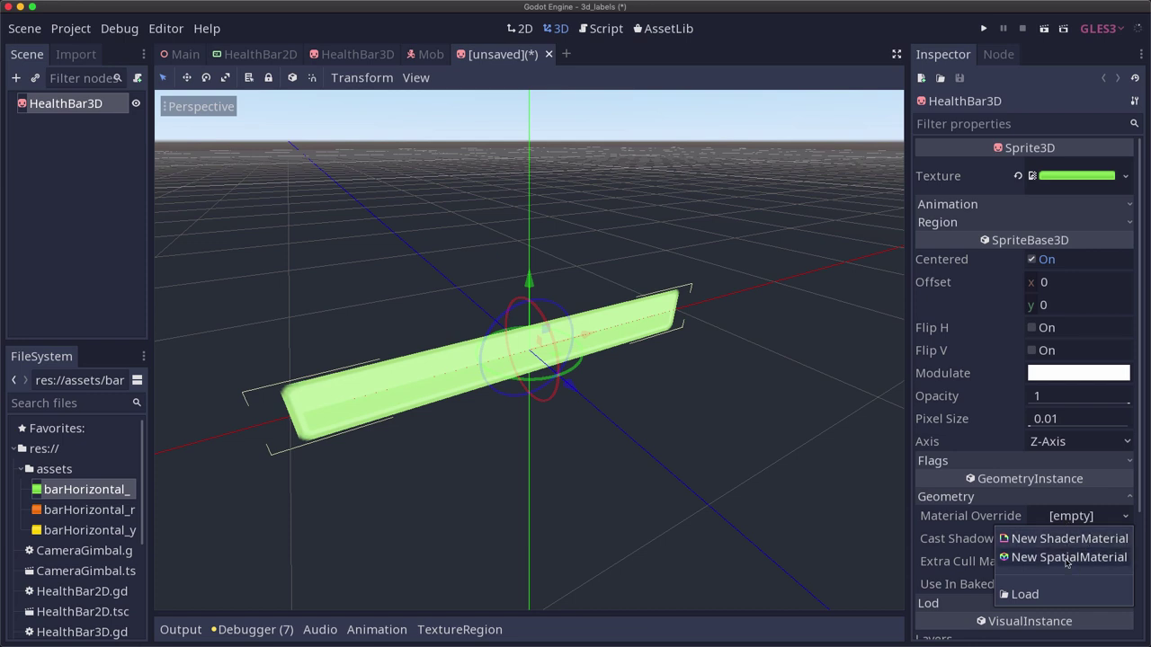
click(1066, 557)
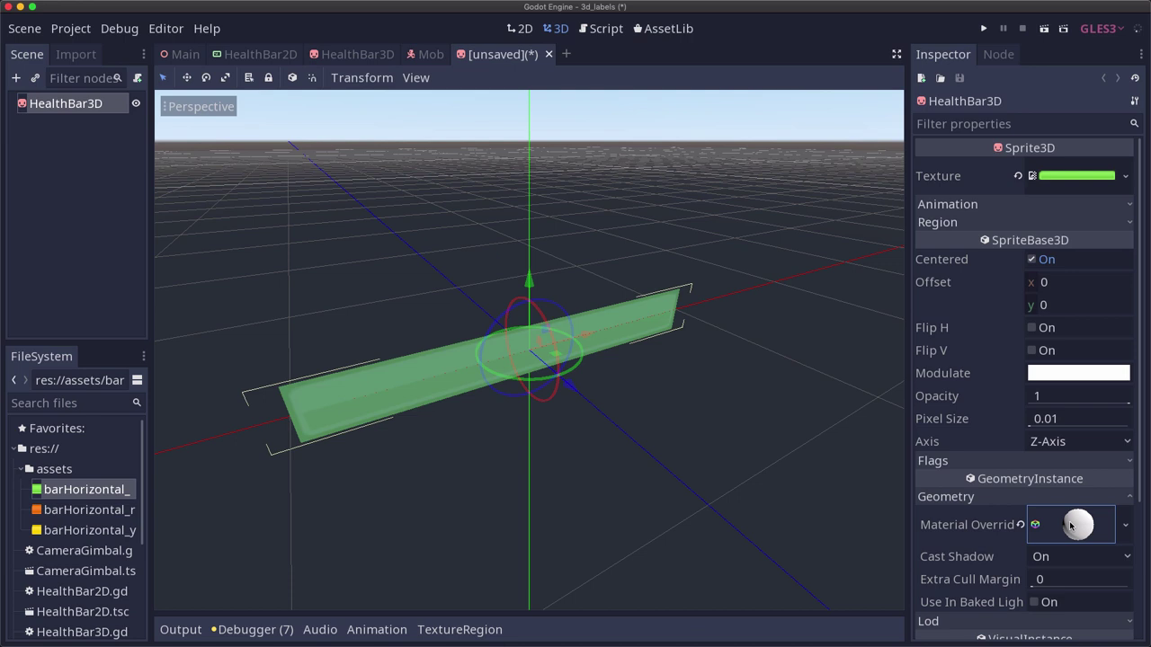
click(1070, 525)
click(942, 256)
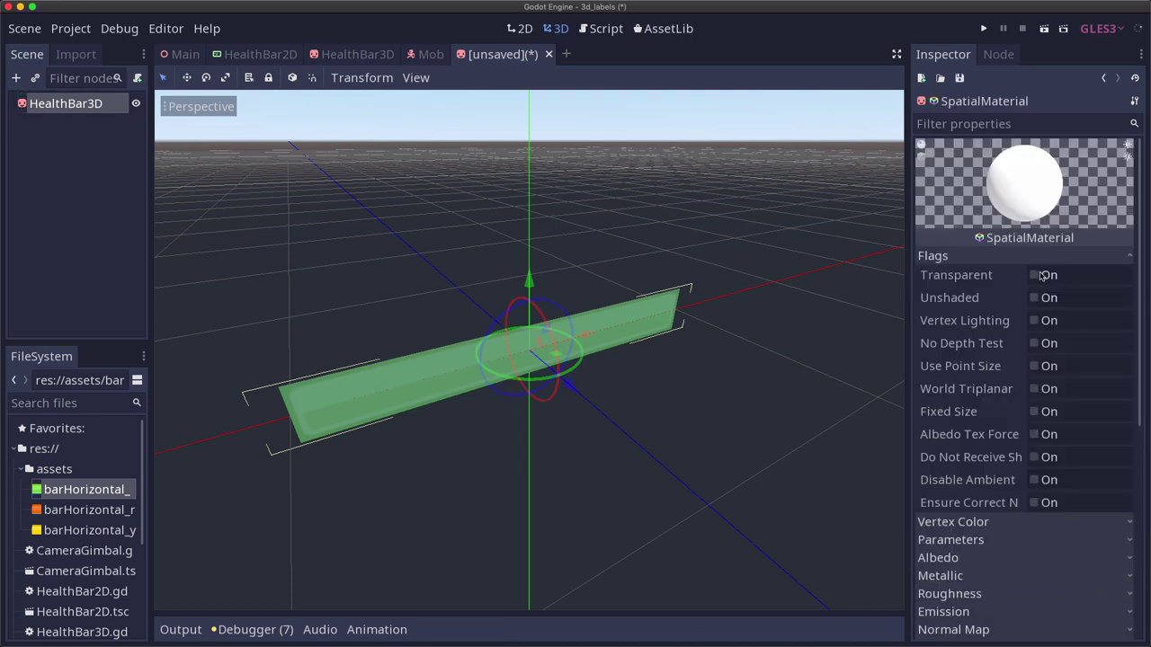
click(1033, 276)
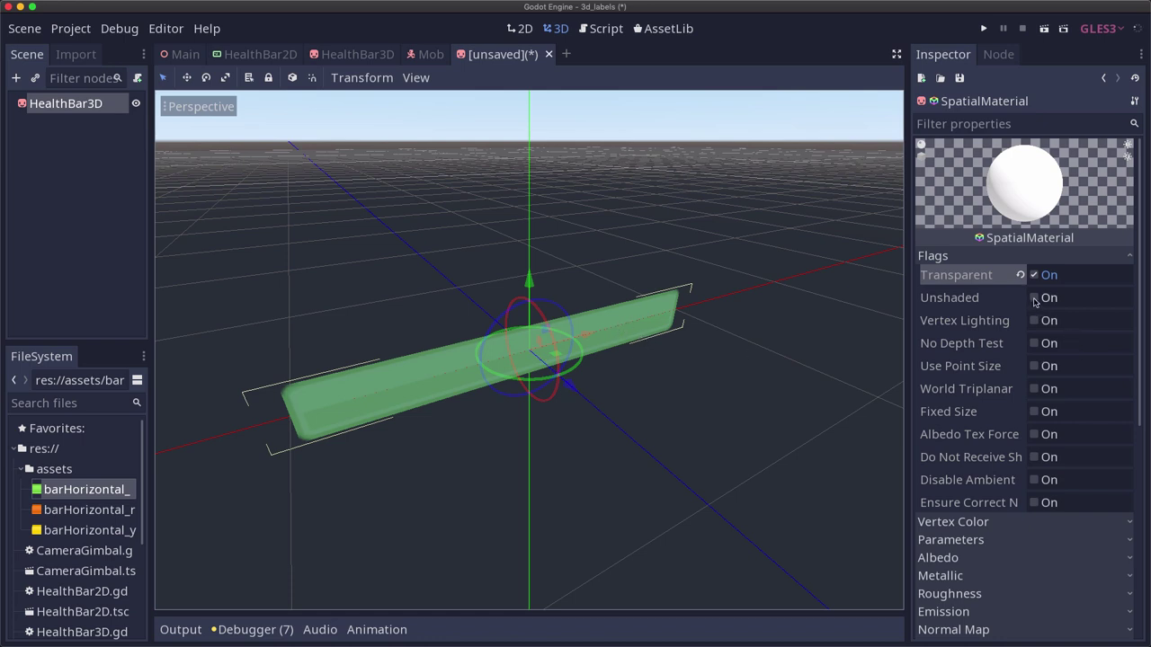
click(1034, 299)
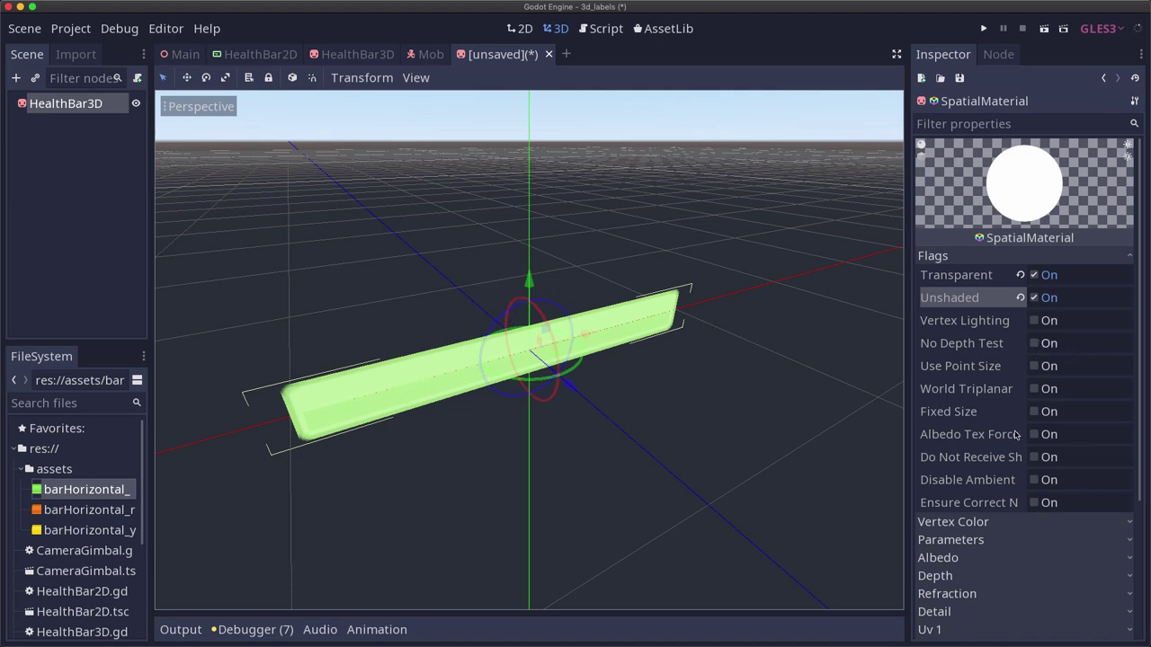
Set the material's Billboard Mode to Enabled and verify the bar faces the camera.
scroll(999, 440, down, 3)
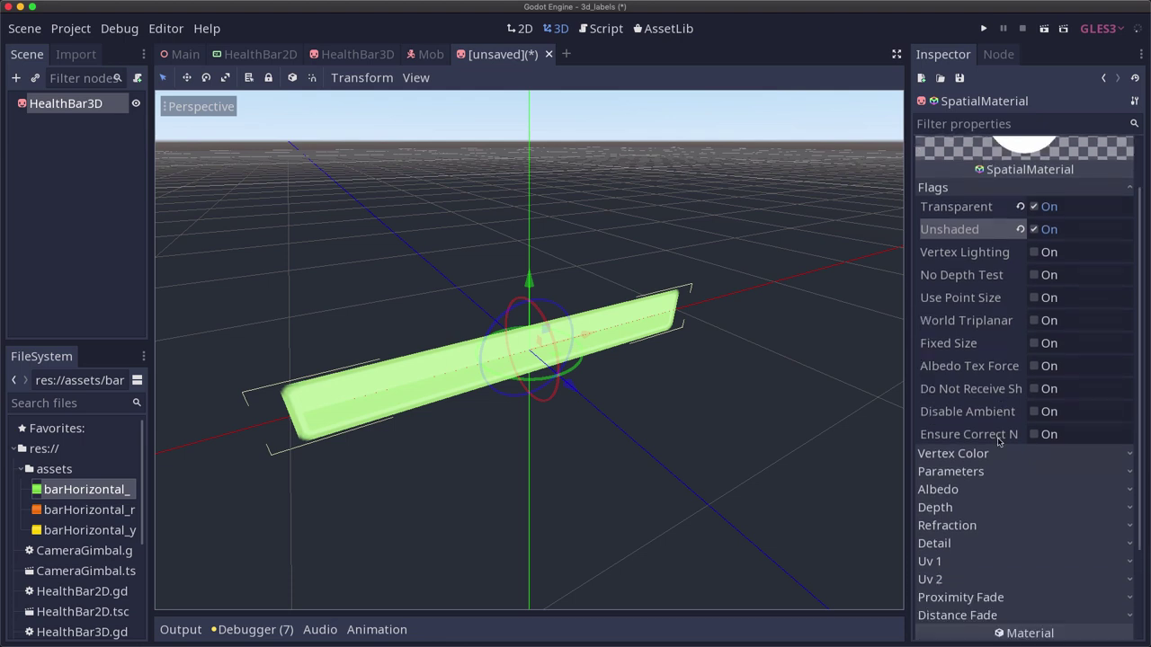
click(969, 430)
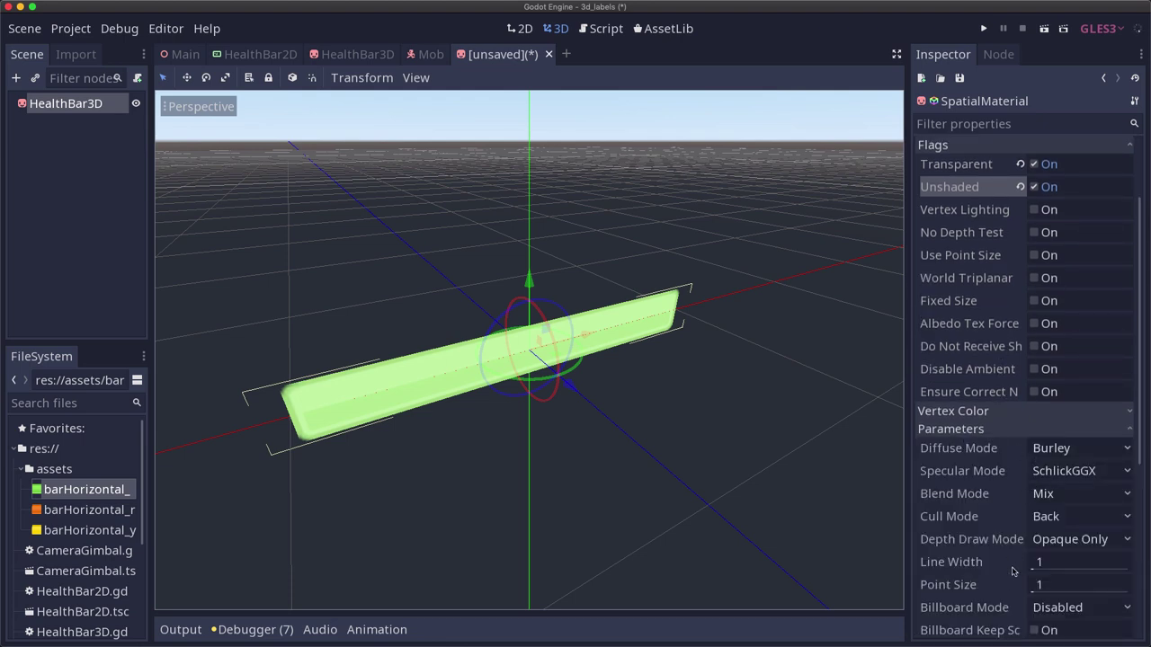
scroll(1014, 583, down, 1)
click(1054, 568)
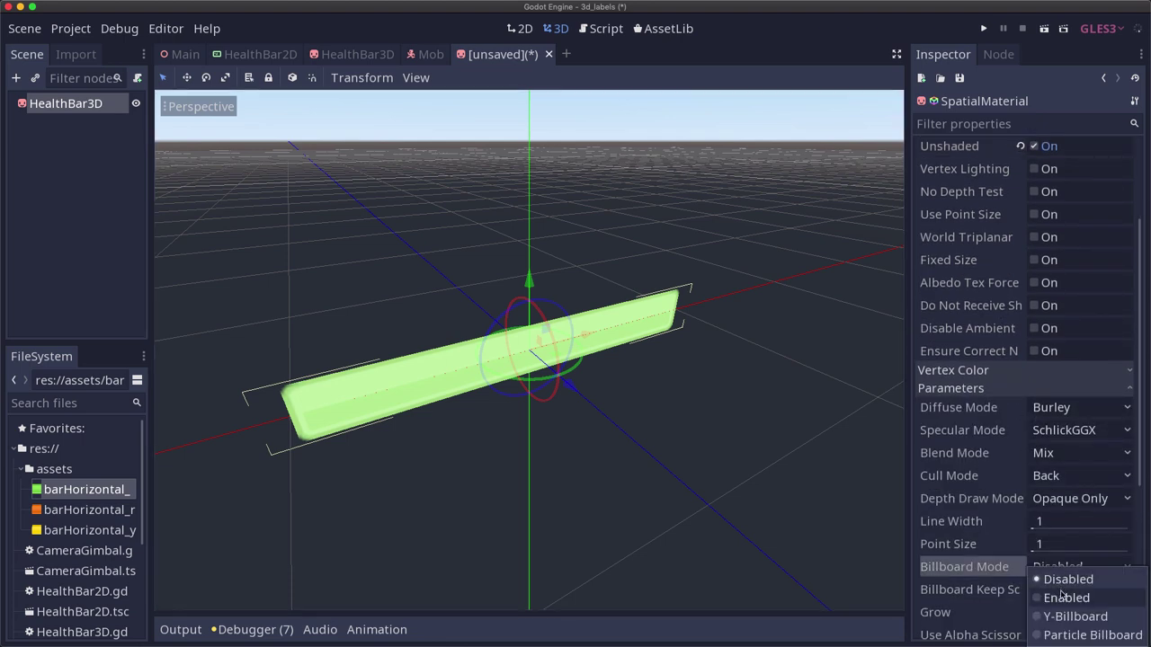
click(1066, 598)
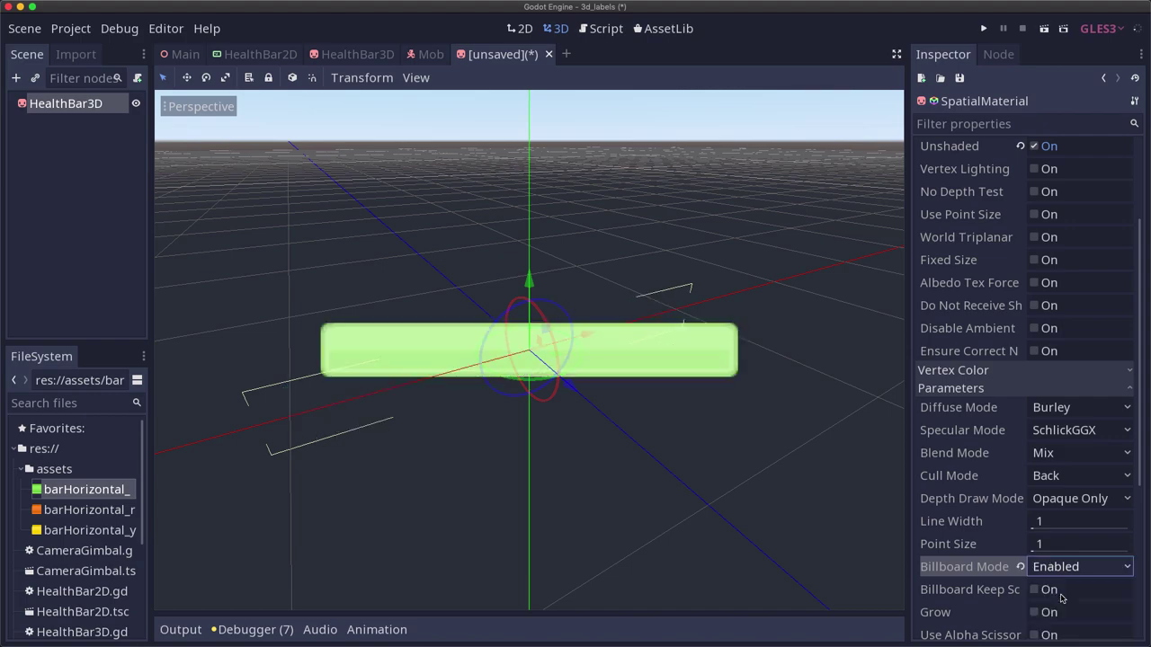
middle_drag(661, 445, 596, 421)
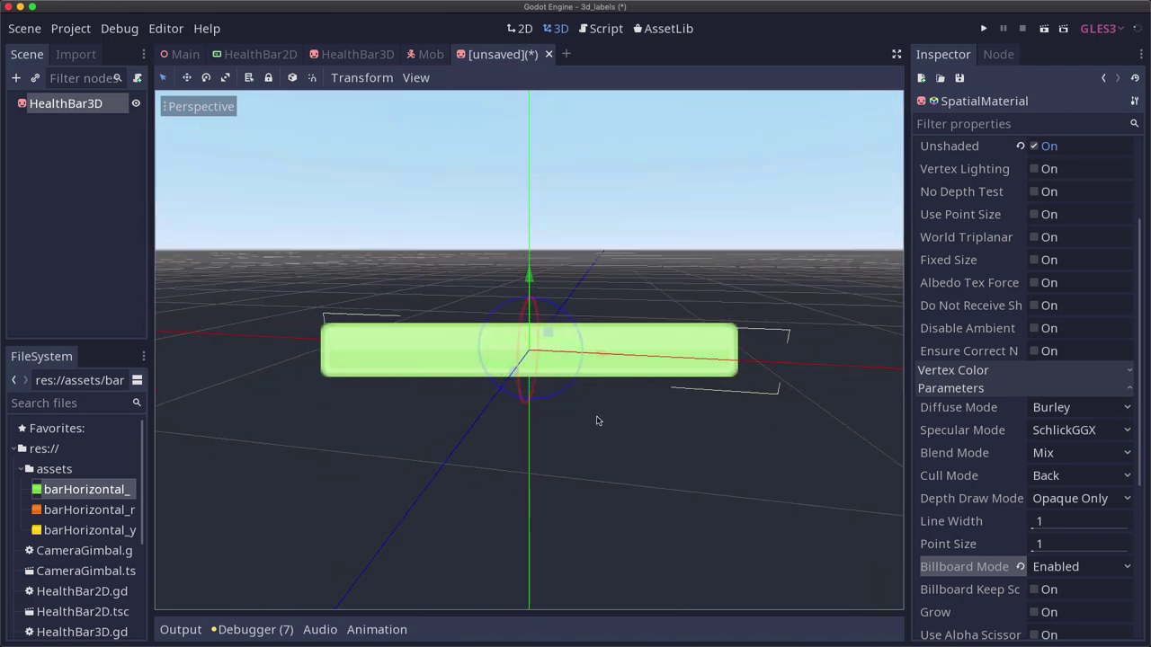
Instance HealthBar3D.tscn under the Mob, raise it about 1.3 units, and run the game.
click(431, 54)
click(35, 78)
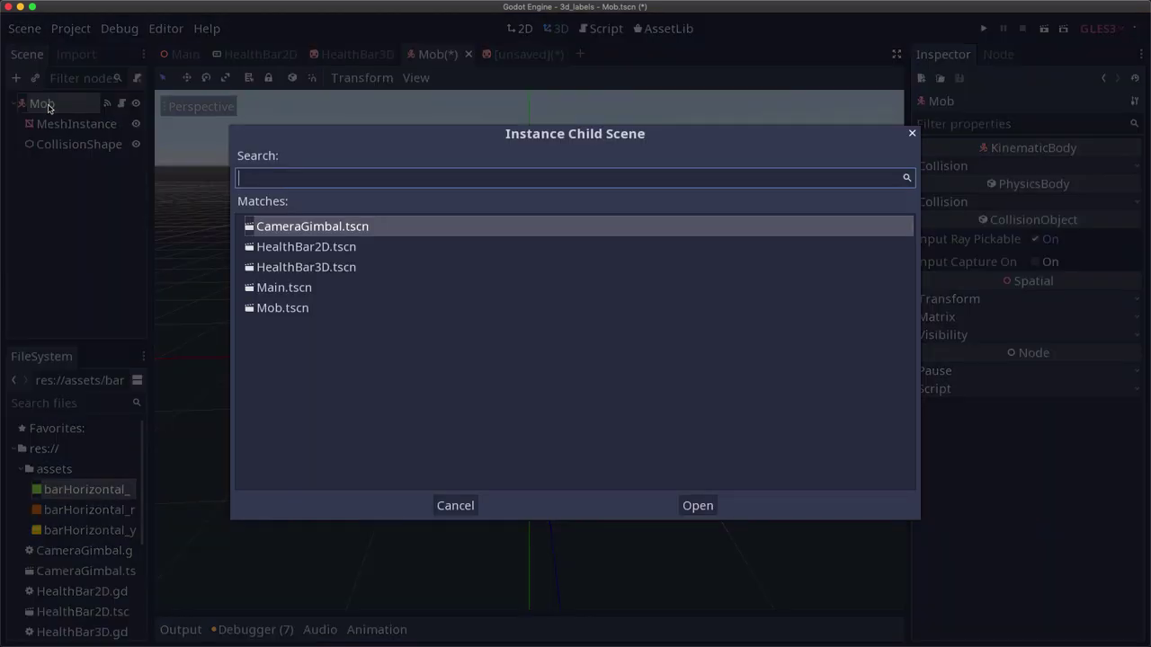
double_click(331, 270)
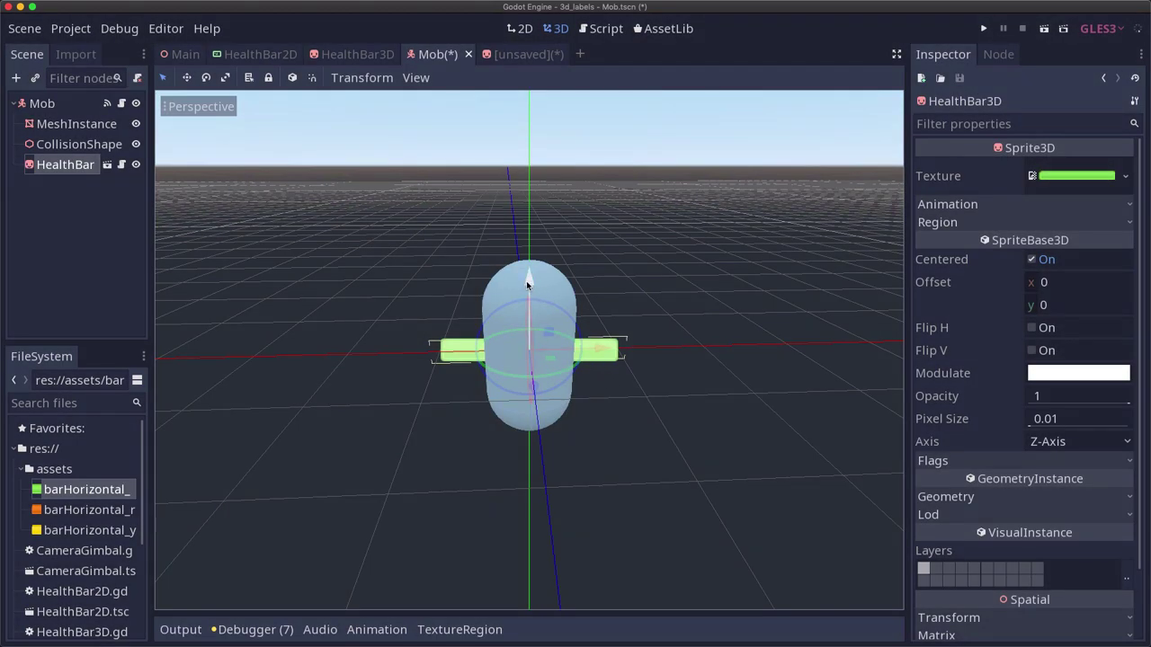
drag(527, 284, 525, 141)
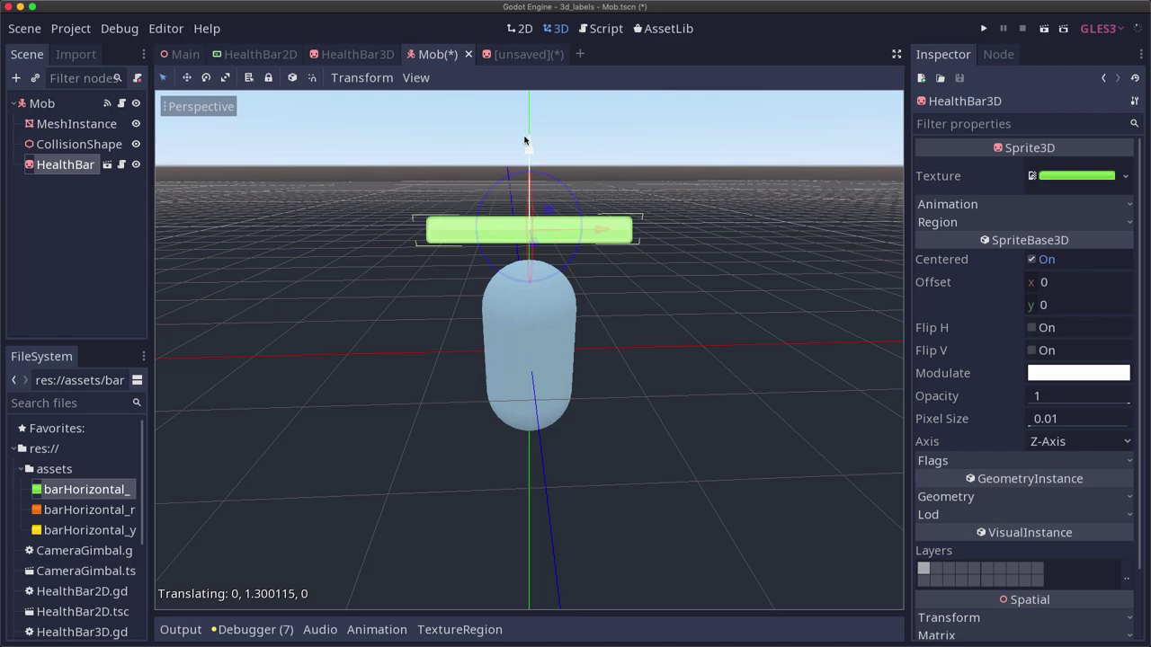
scroll(681, 344, up, 5)
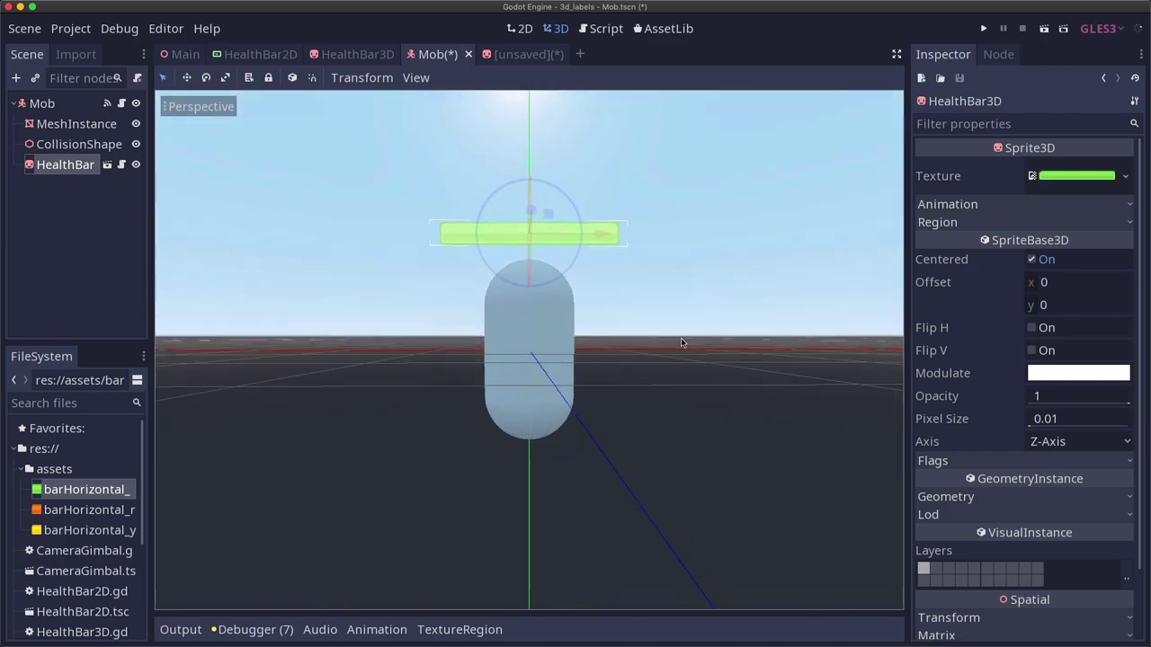
mouse_move(681, 342)
middle_down()
mouse_move(710, 368)
mouse_move(701, 422)
mouse_move(601, 403)
mouse_move(584, 378)
middle_up()
scroll(584, 378, up, 2)
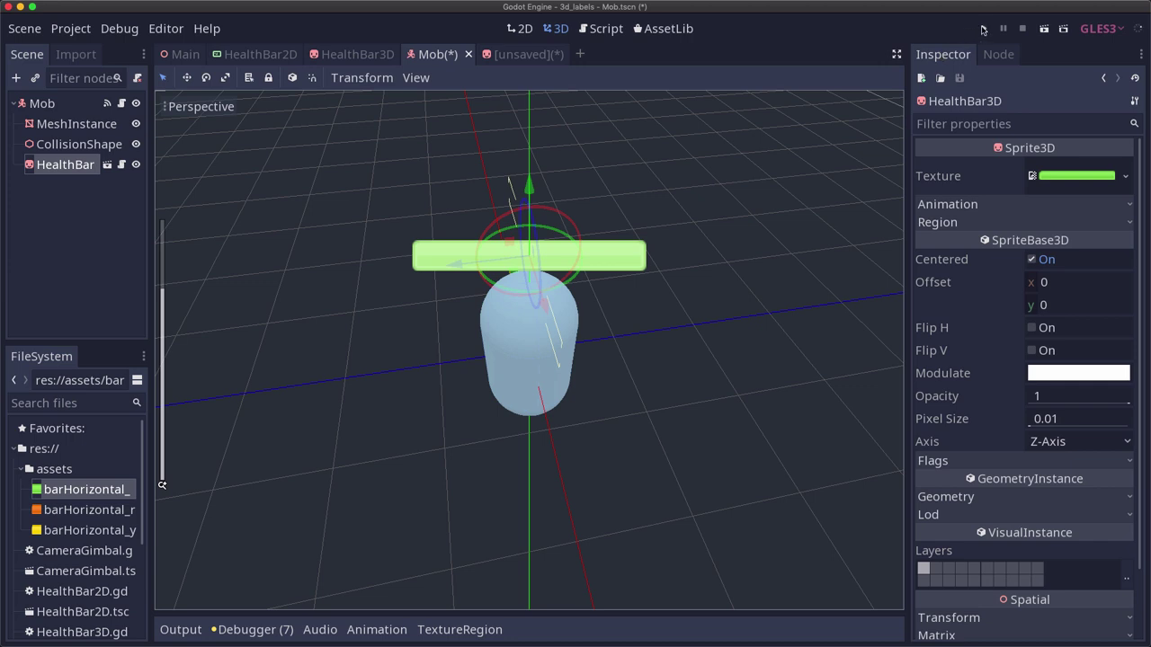
click(982, 29)
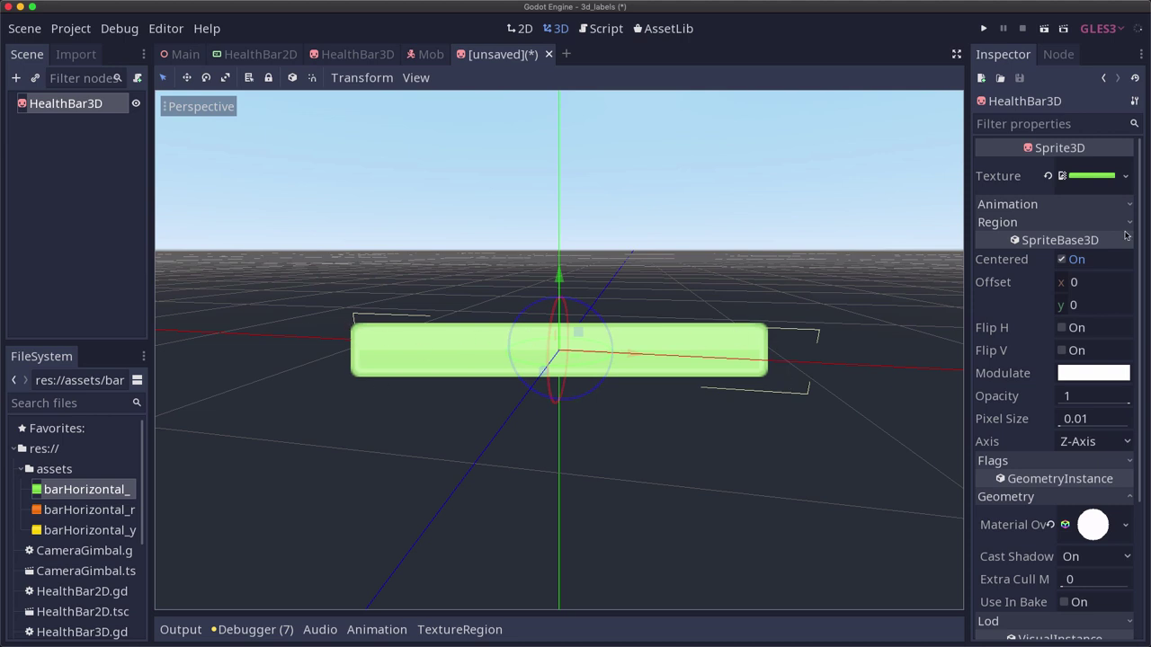
Add a Viewport node under HealthBar3D and instance HealthBar2D.tscn inside it.
click(265, 57)
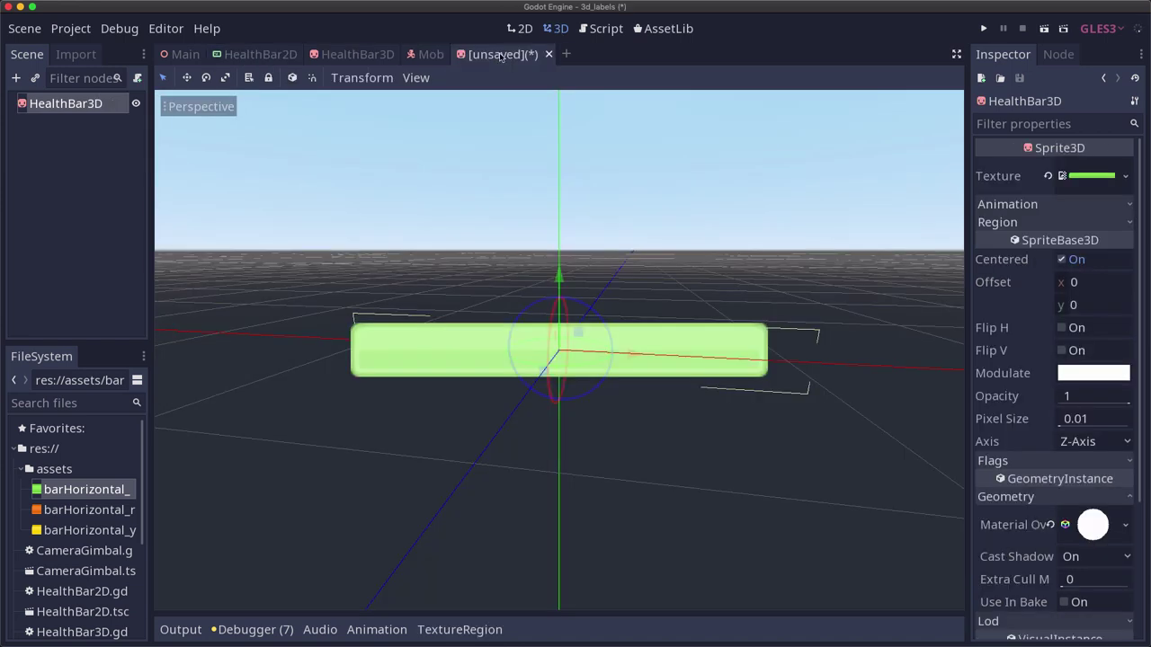
click(505, 56)
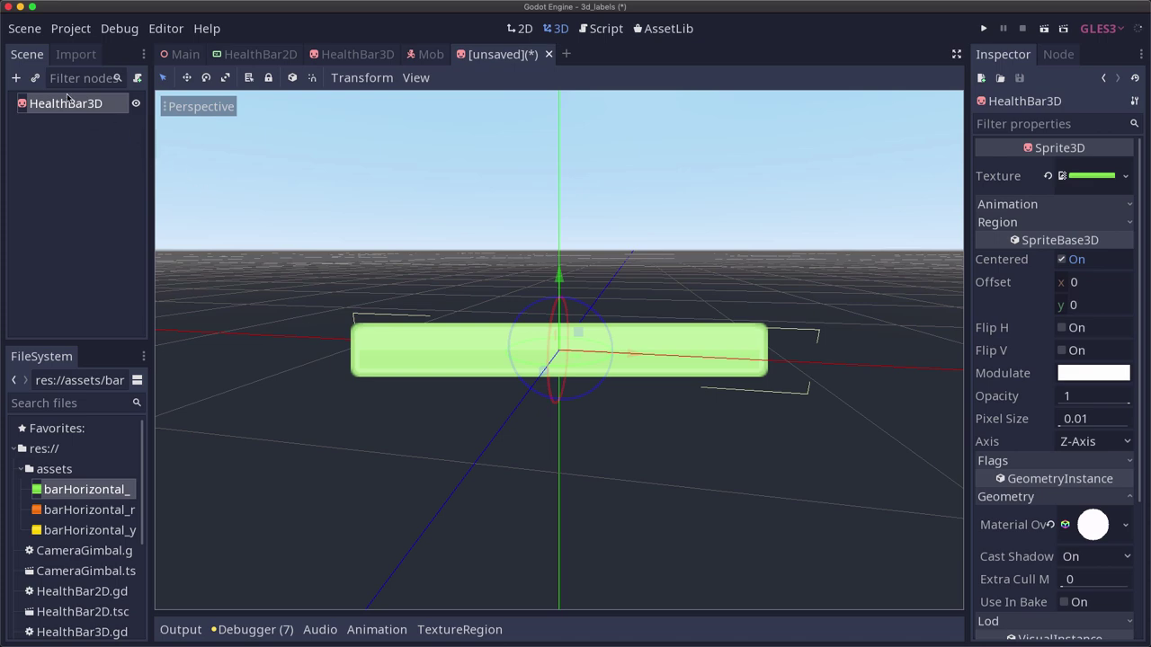
click(16, 79)
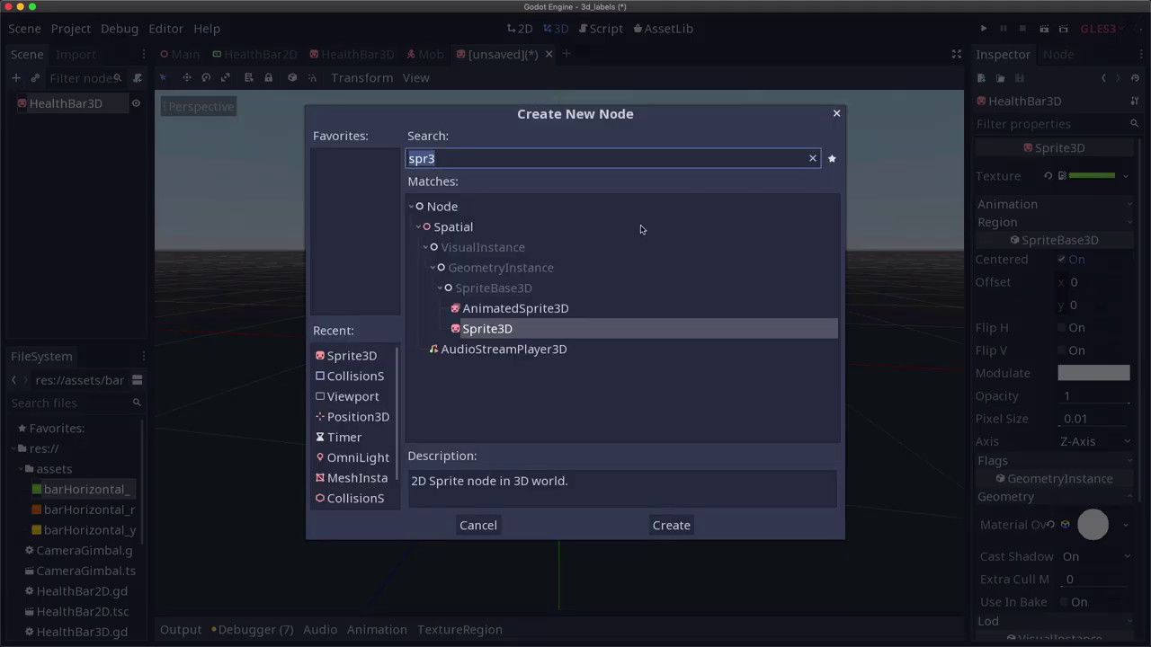
text(view)
key(Return)
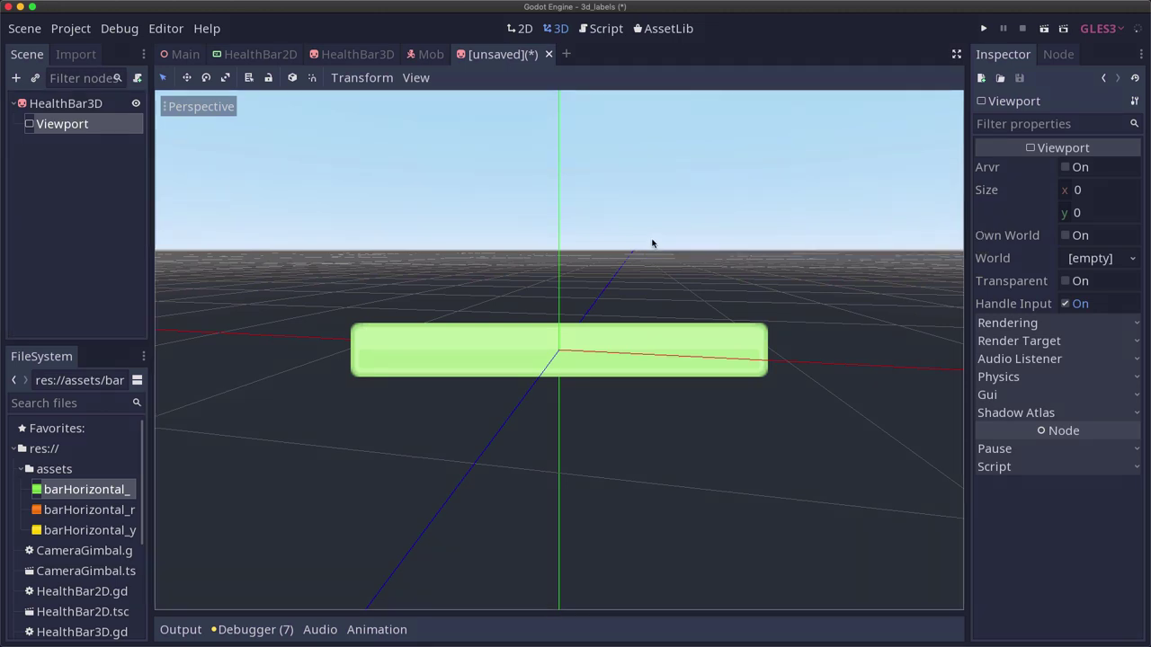
click(36, 78)
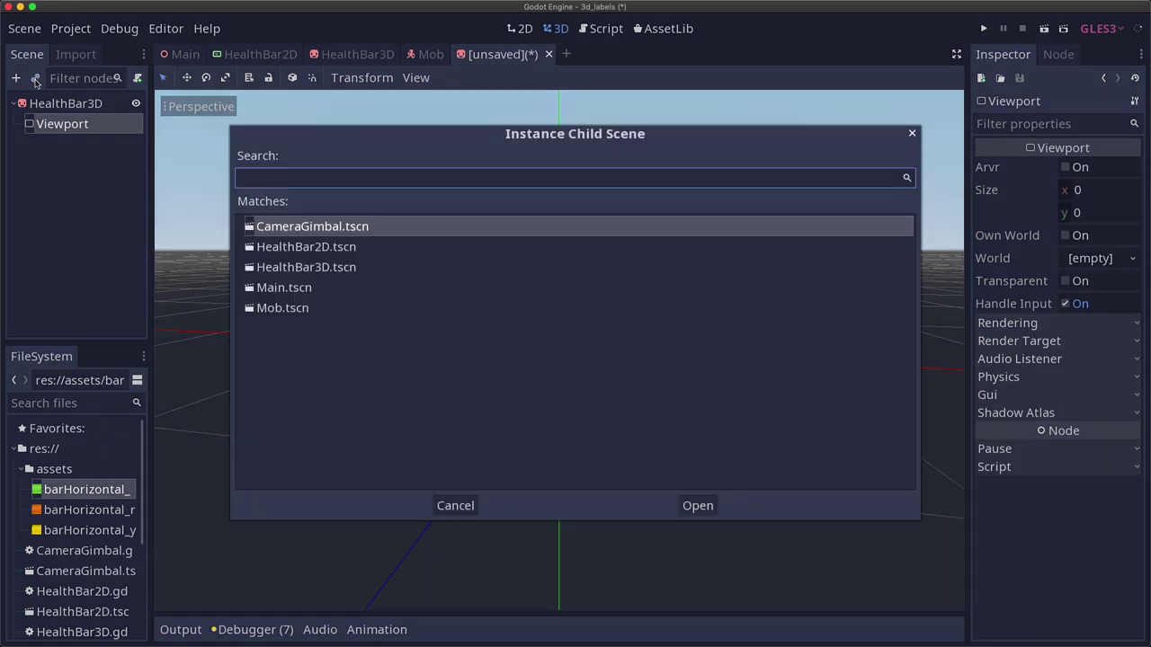
double_click(329, 249)
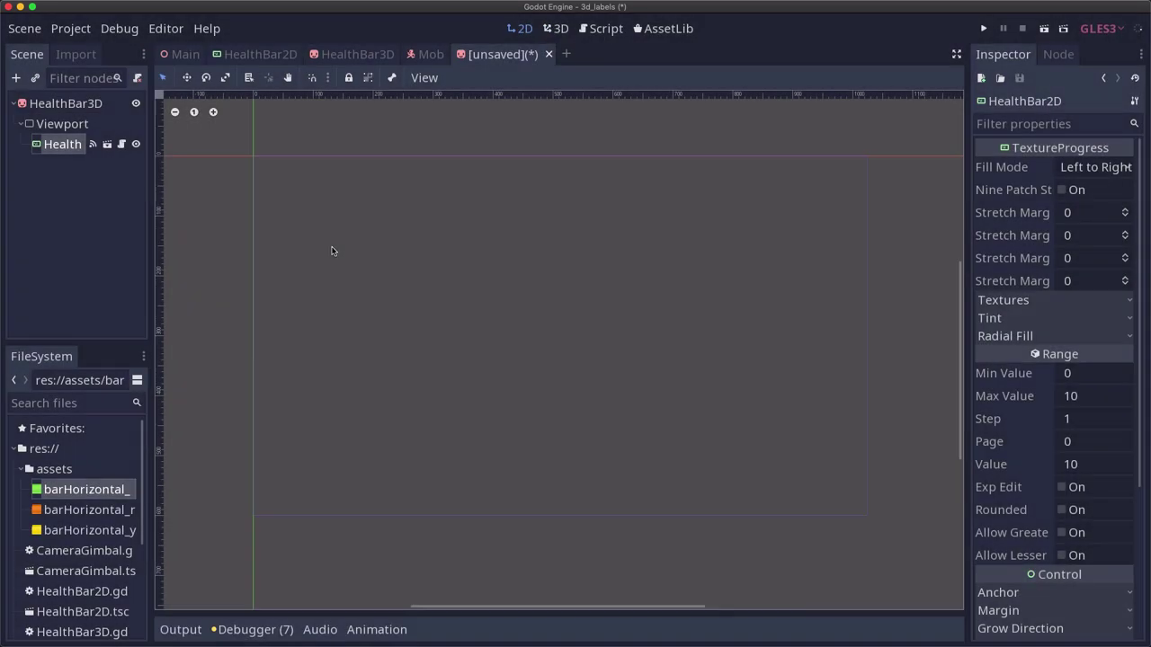
Set the Viewport size to 200 × 26.
click(63, 131)
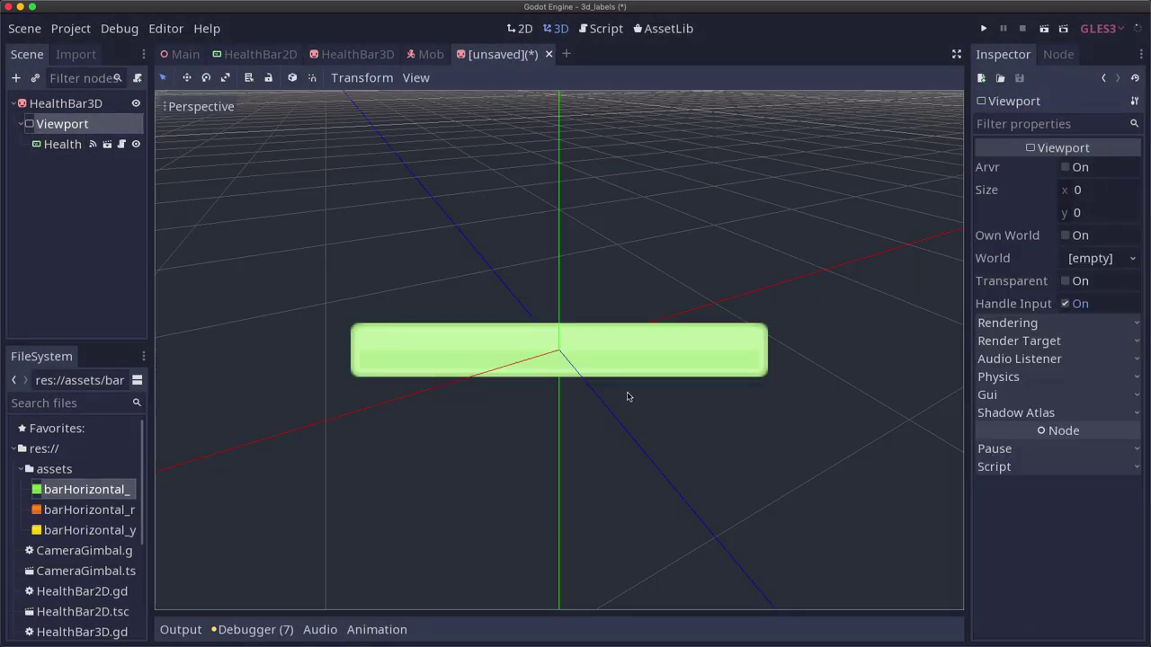
click(1091, 196)
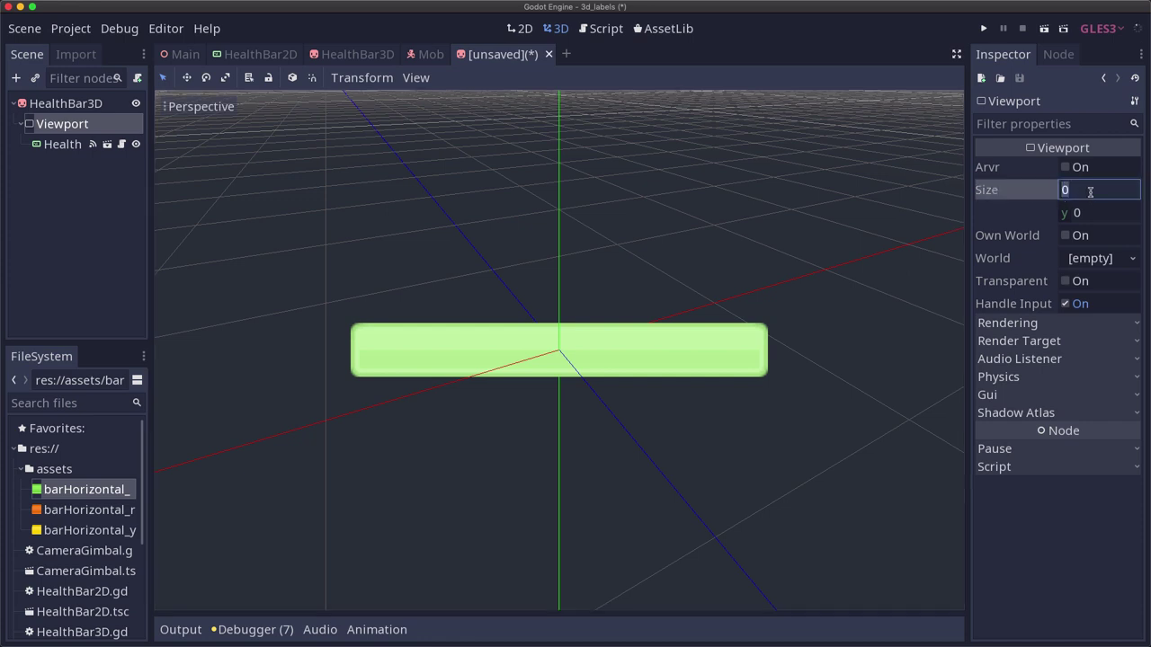
text(200)
key(Tab)
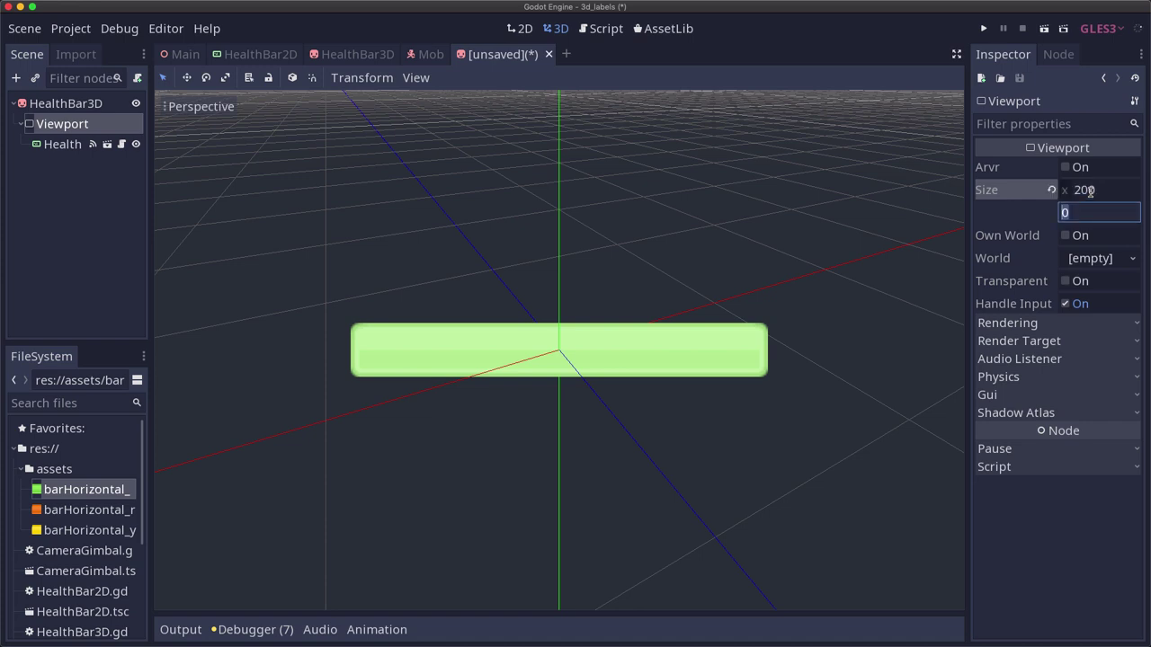
text(26)
key(Return)
Turn on Transparent Bg and set the Viewport's Rendering Usage to 2D.
click(1077, 281)
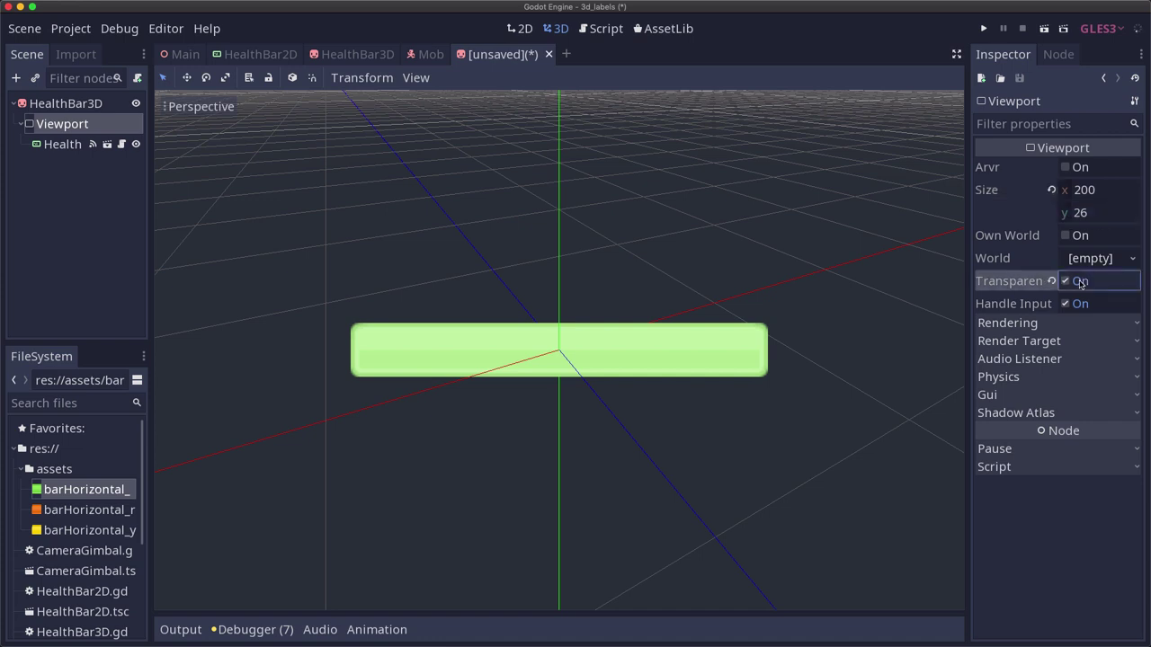
click(1043, 323)
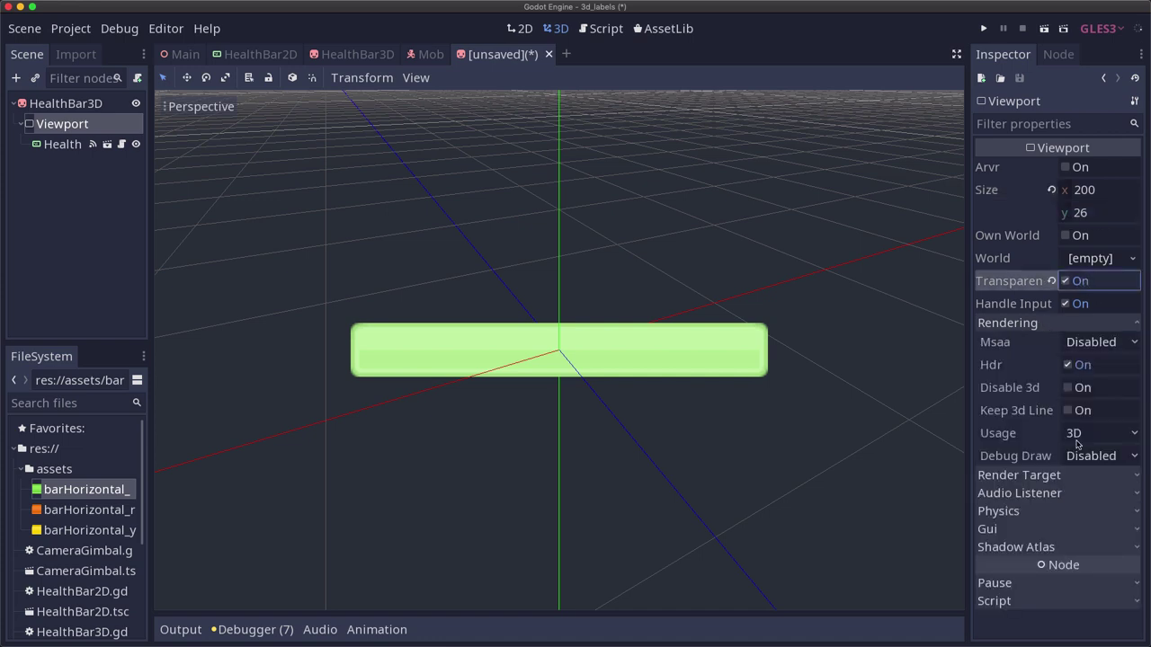
click(1076, 433)
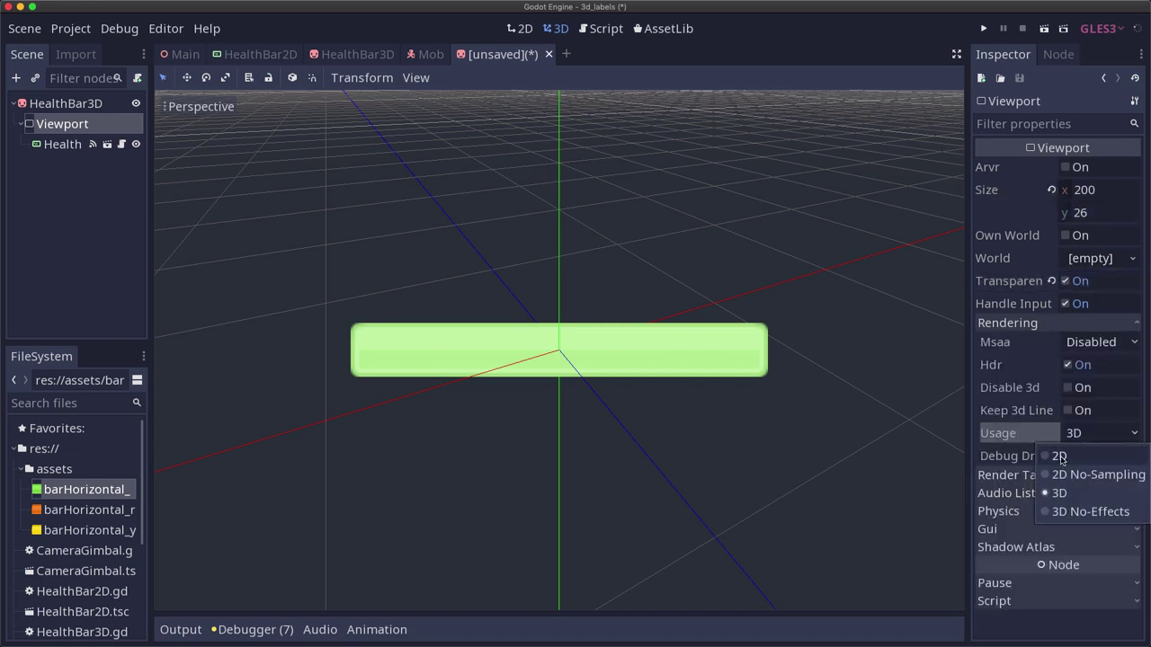
click(1060, 457)
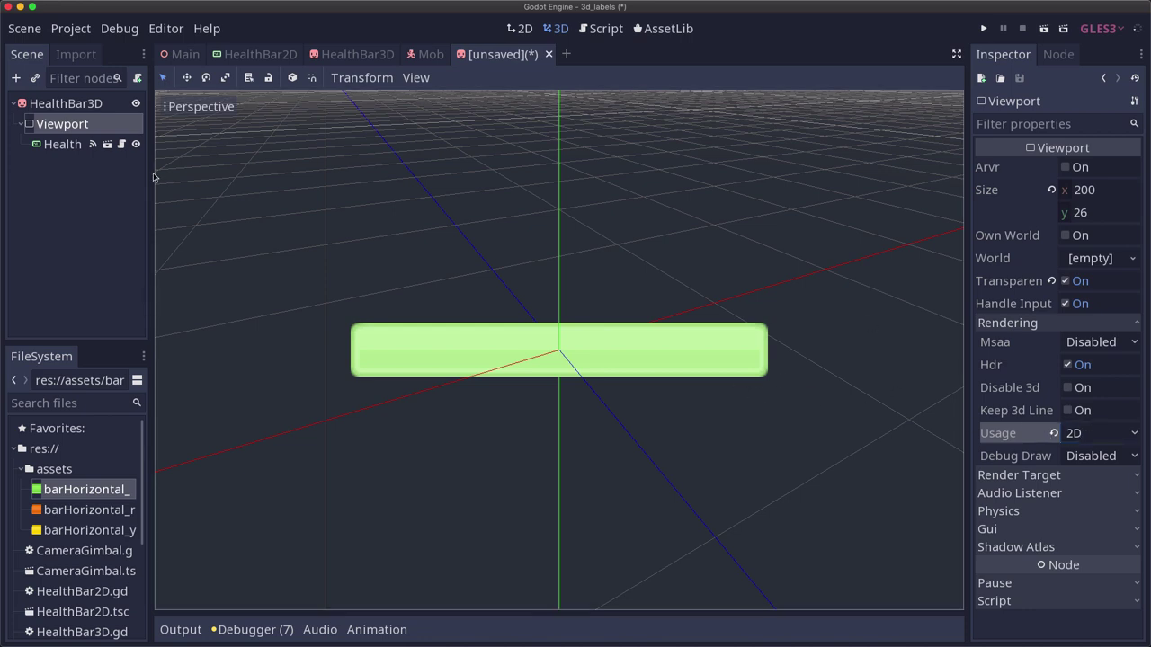
click(1072, 434)
click(1073, 433)
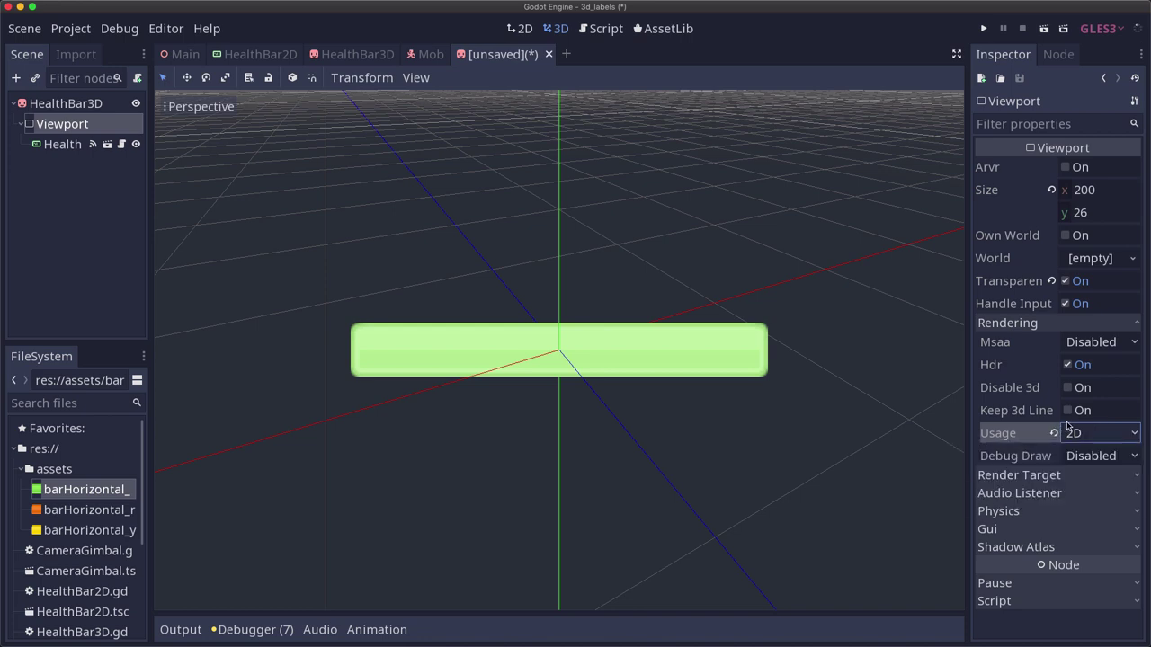
Enable V Flip in the Viewport's Render Target settings.
click(1059, 476)
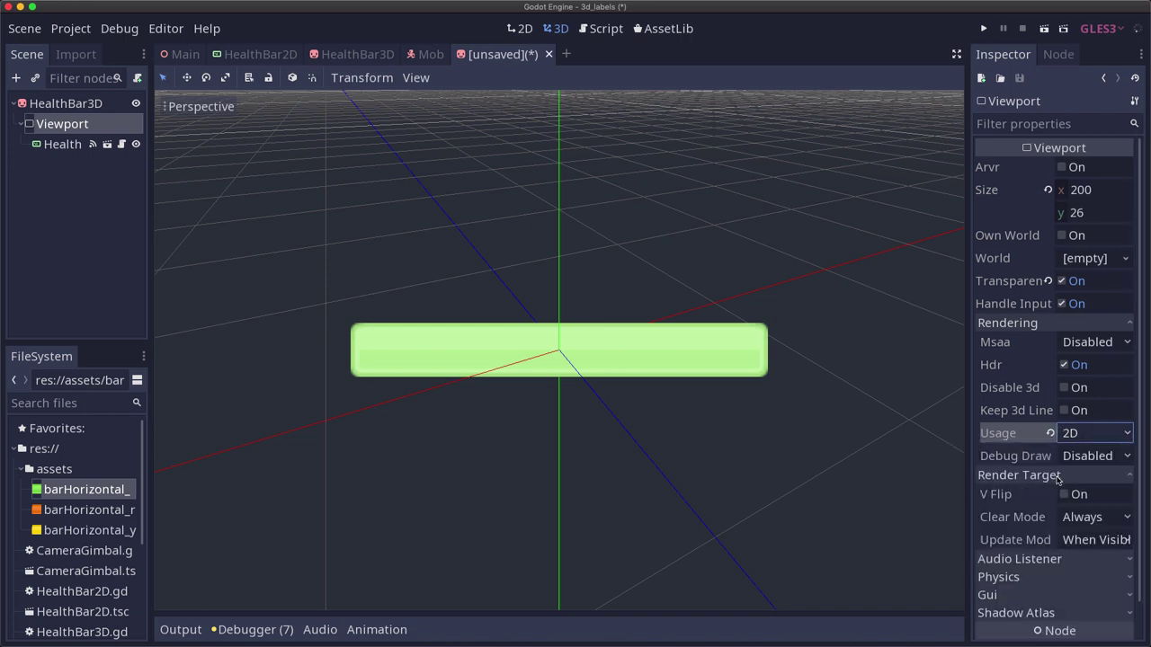
click(1078, 495)
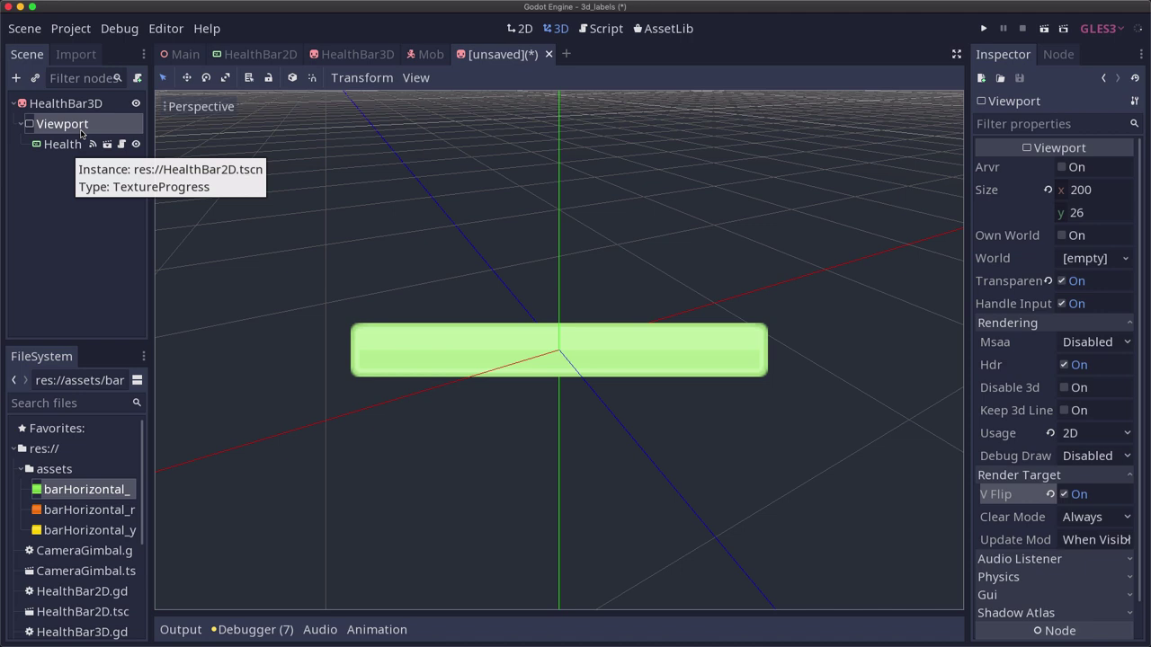
click(67, 103)
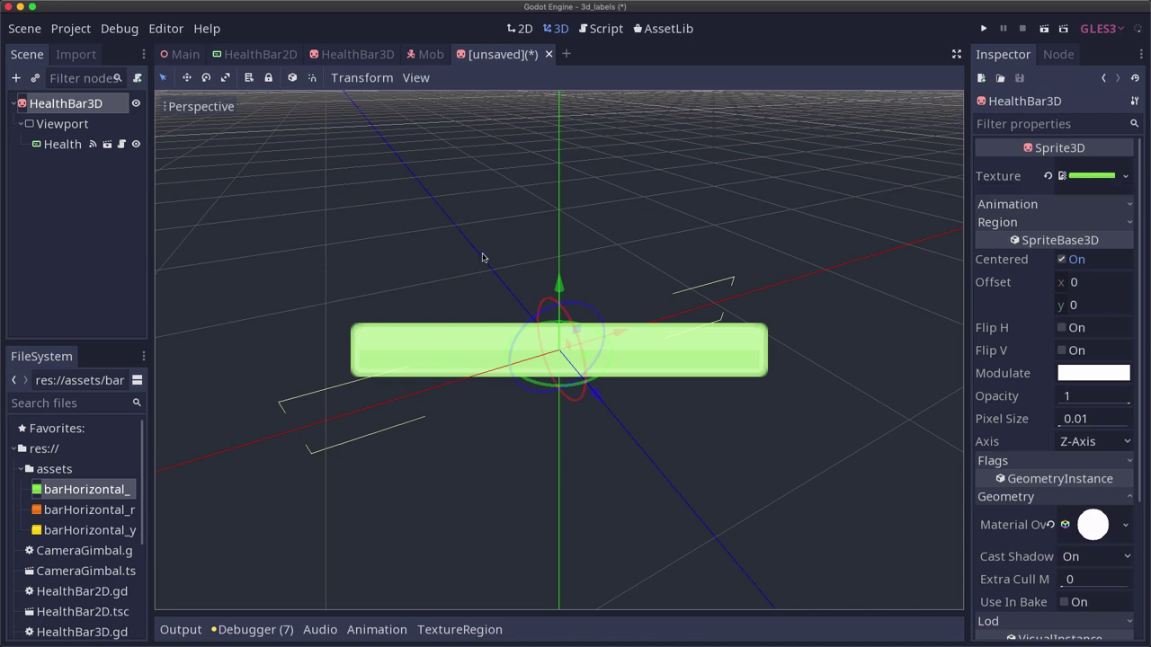
click(1125, 176)
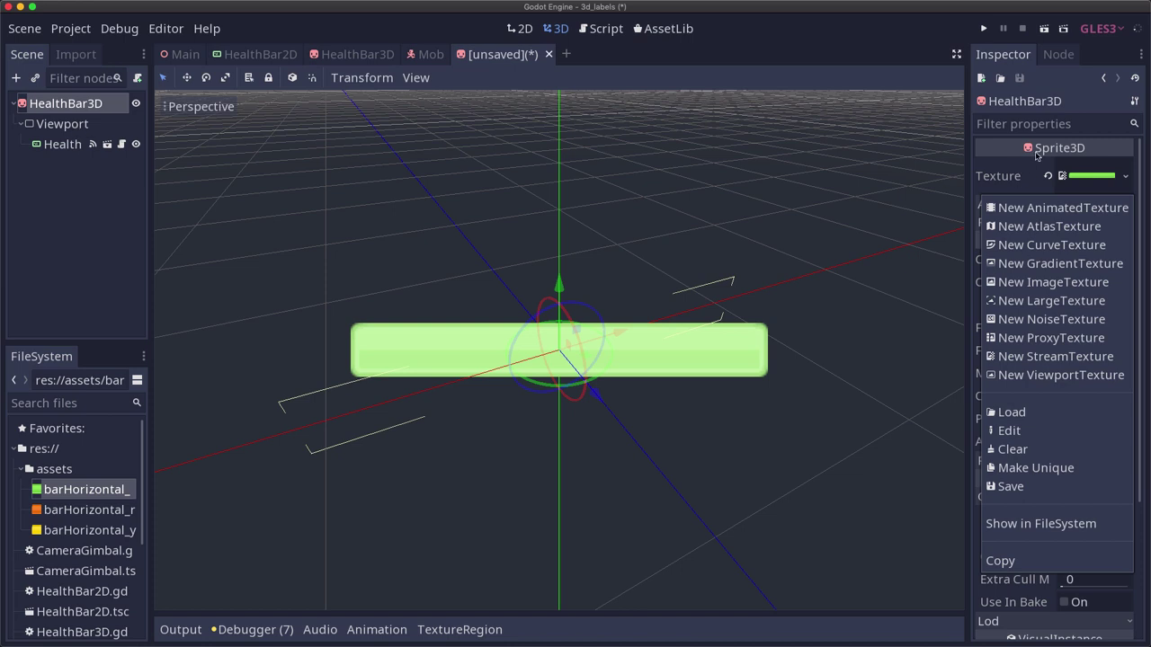
click(996, 180)
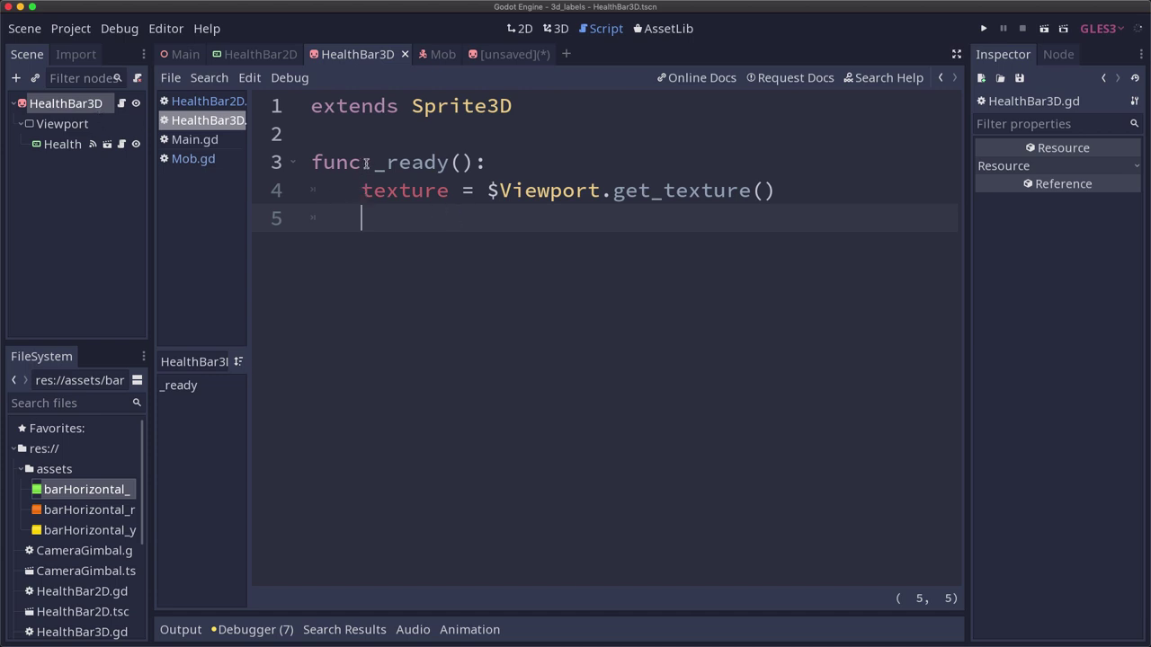
Highlight texture = $Viewport.get_texture() on line 4 of HealthBar3D.gd.
drag(364, 191, 454, 196)
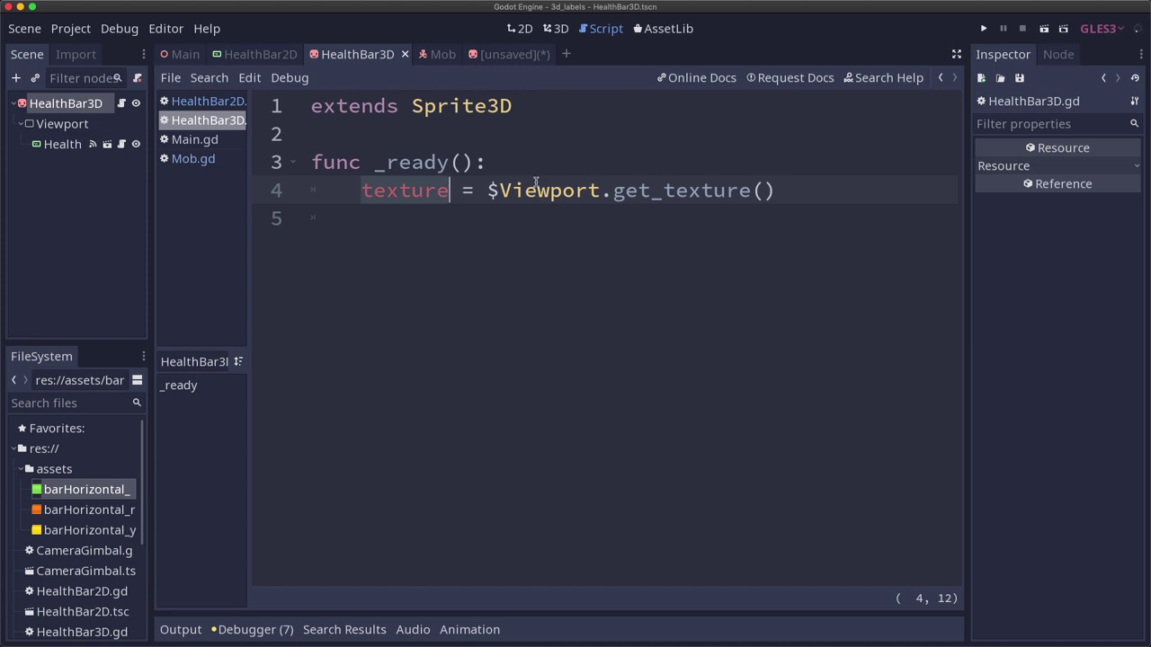
drag(488, 192, 807, 193)
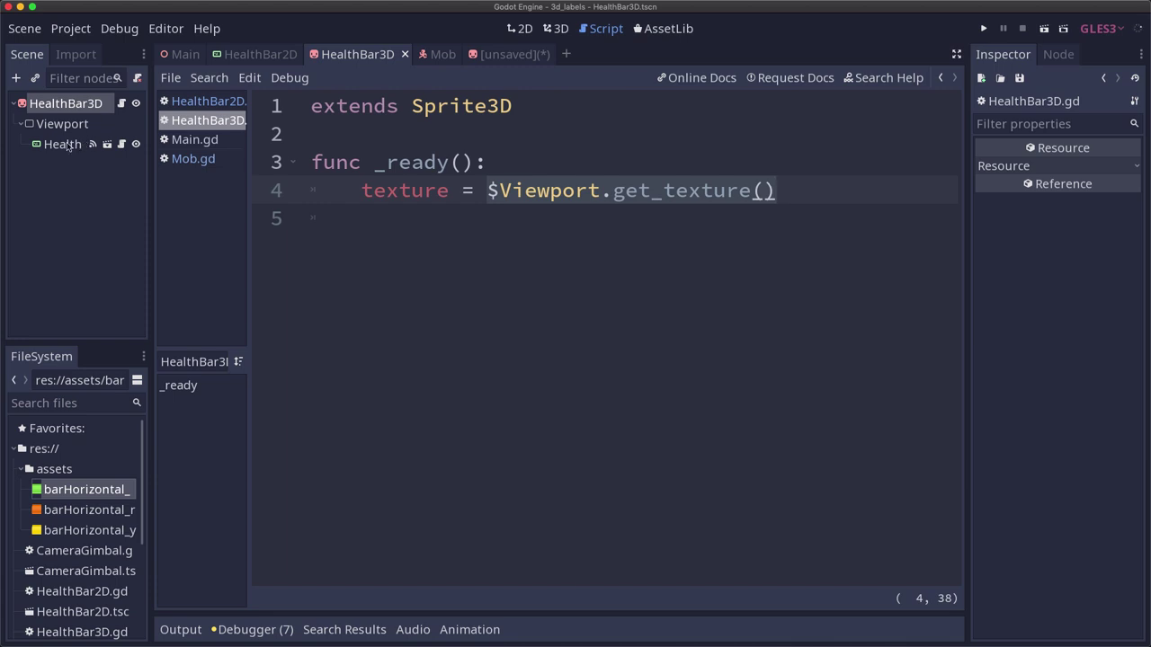
Review the update_bar function in HealthBar2D.gd.
click(209, 101)
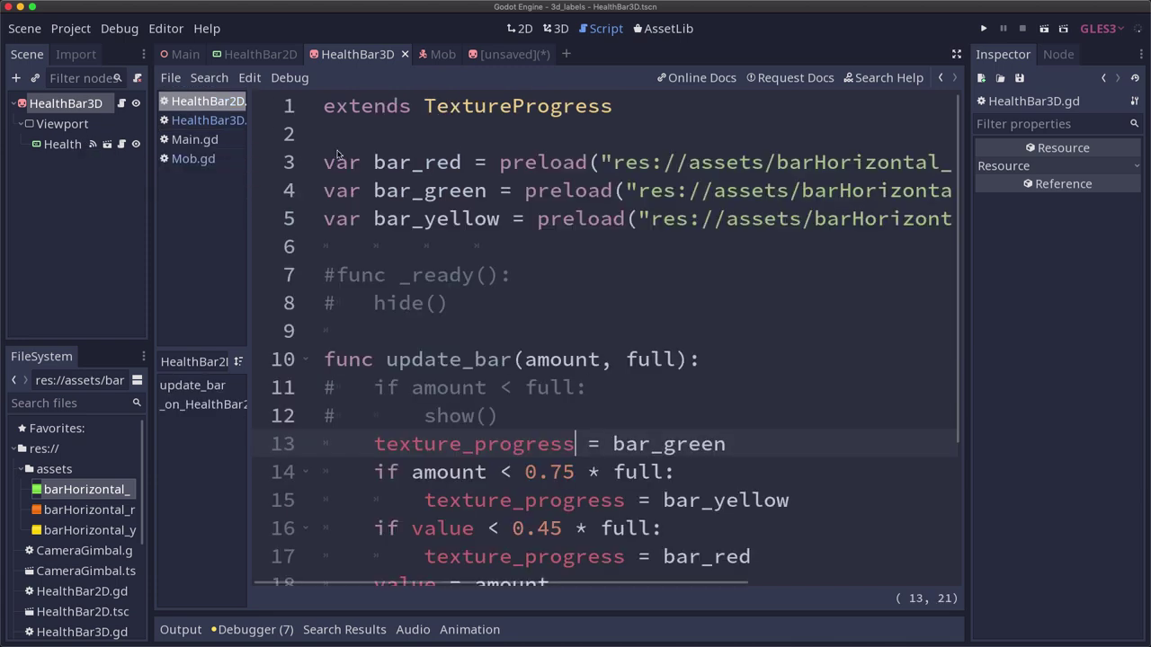
scroll(468, 270, down, 3)
drag(387, 216, 519, 218)
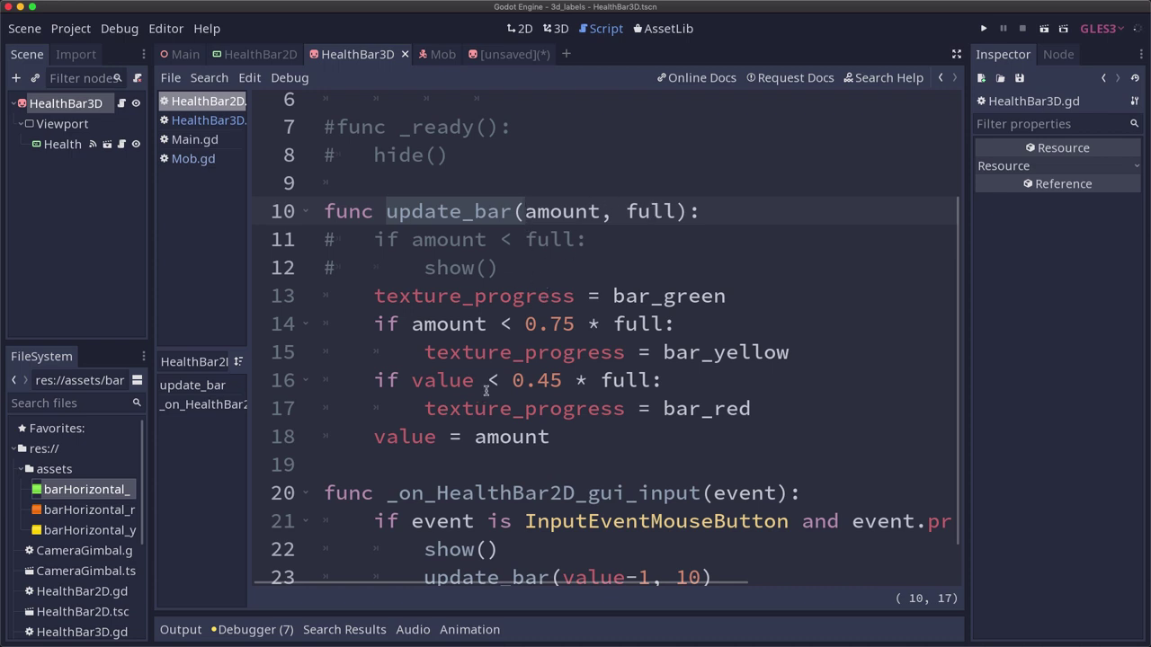
scroll(503, 391, up, 3)
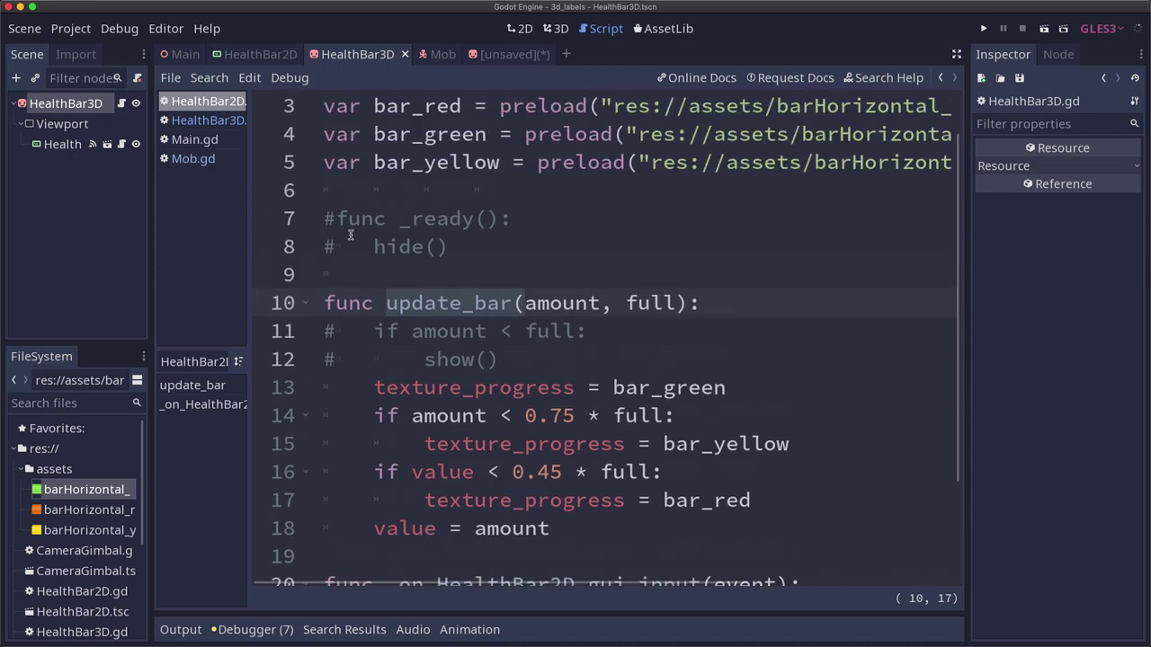
Review HealthBar3D.gd's update function, which forwards its arguments to HealthBar2D's update_bar.
click(206, 121)
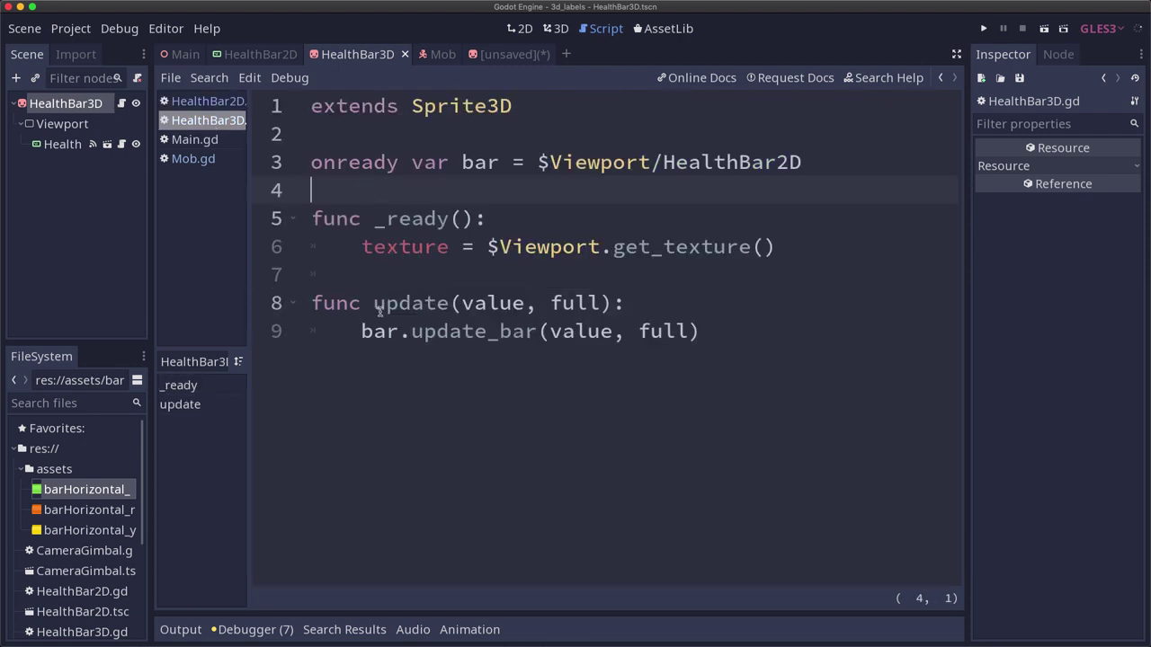
drag(373, 303, 524, 305)
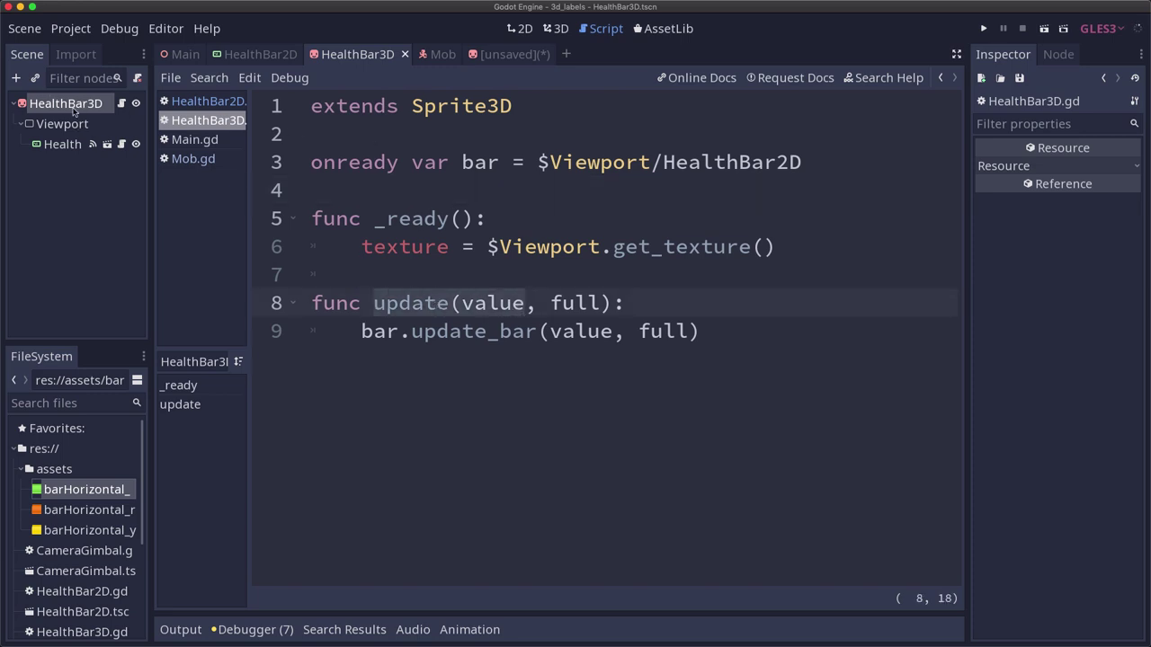
click(373, 291)
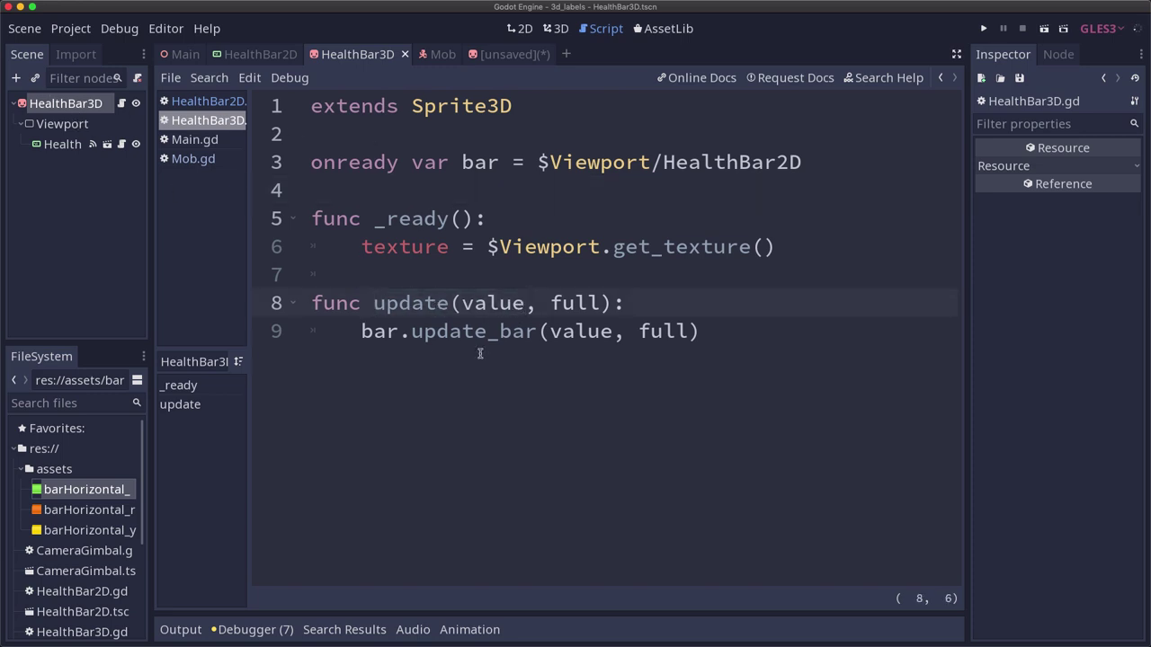
drag(548, 162, 770, 177)
click(436, 331)
click(546, 330)
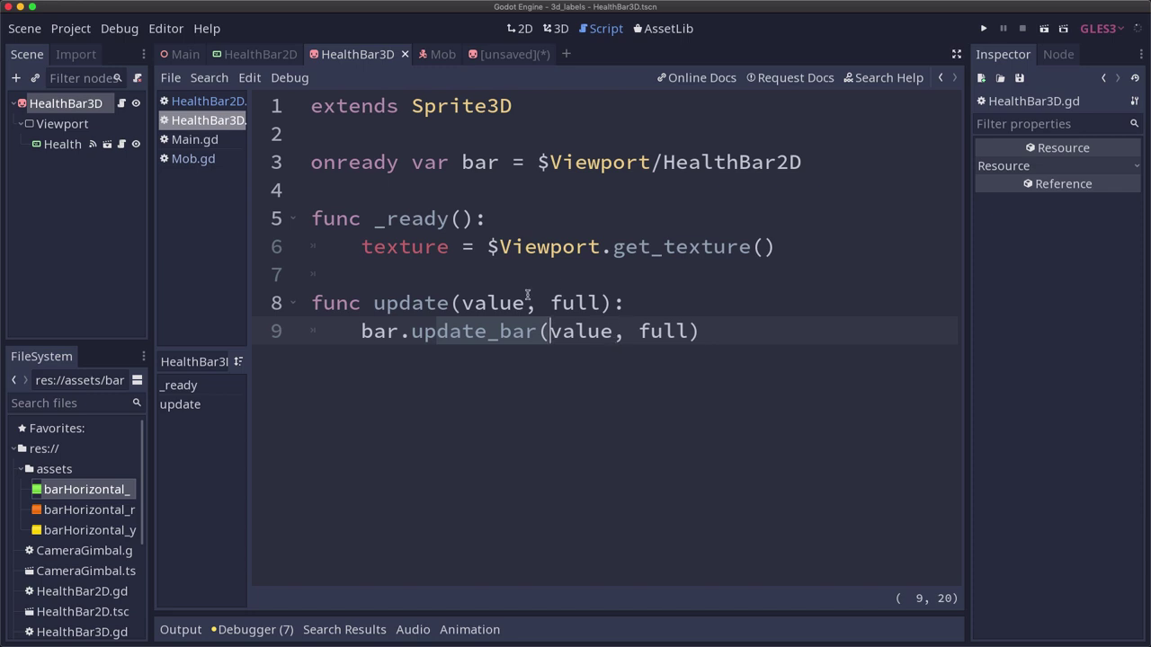
Open Mob.gd and highlight the $HealthBar3D.update(health, max_health) call on line 23.
click(205, 158)
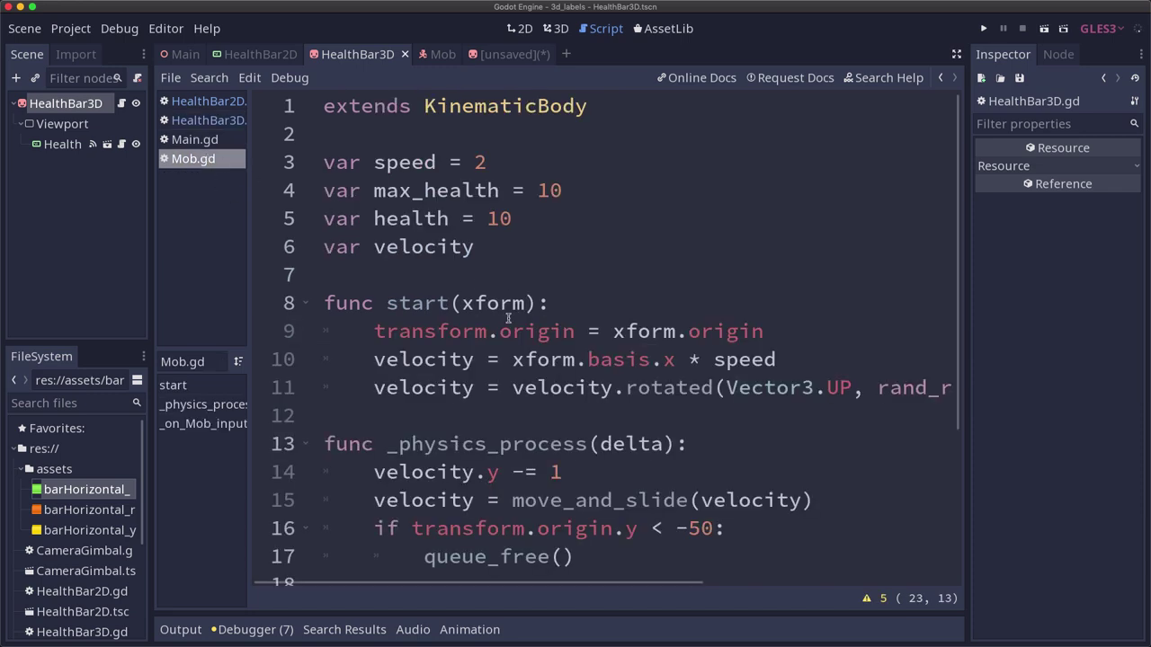
scroll(539, 393, down, 3)
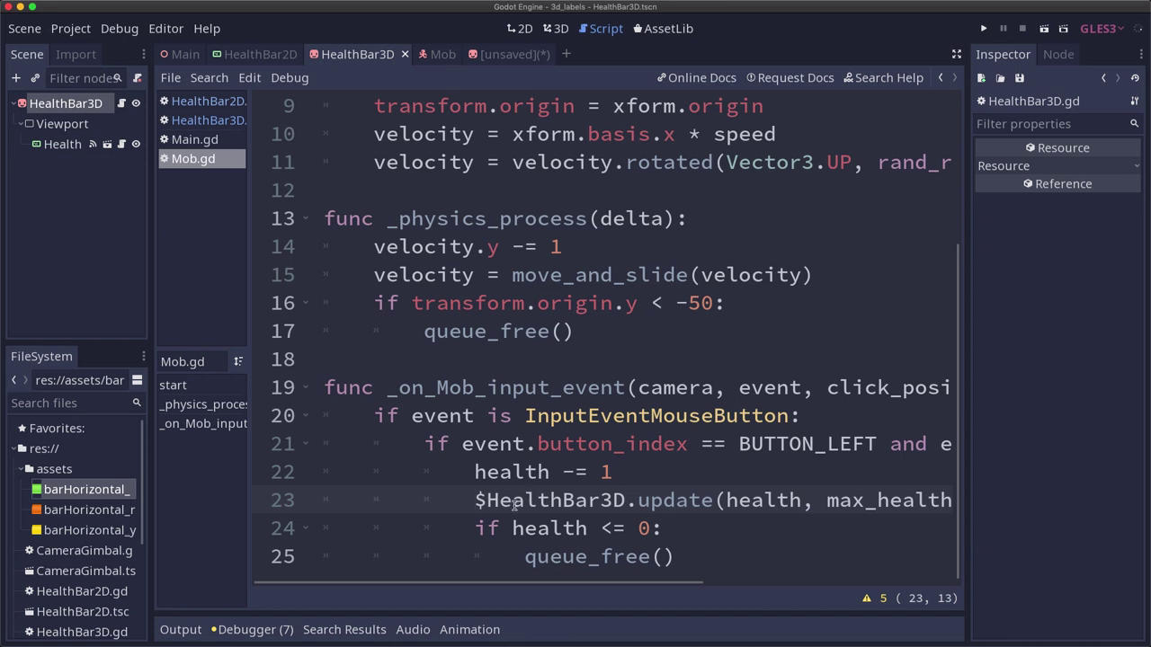
drag(474, 500, 722, 500)
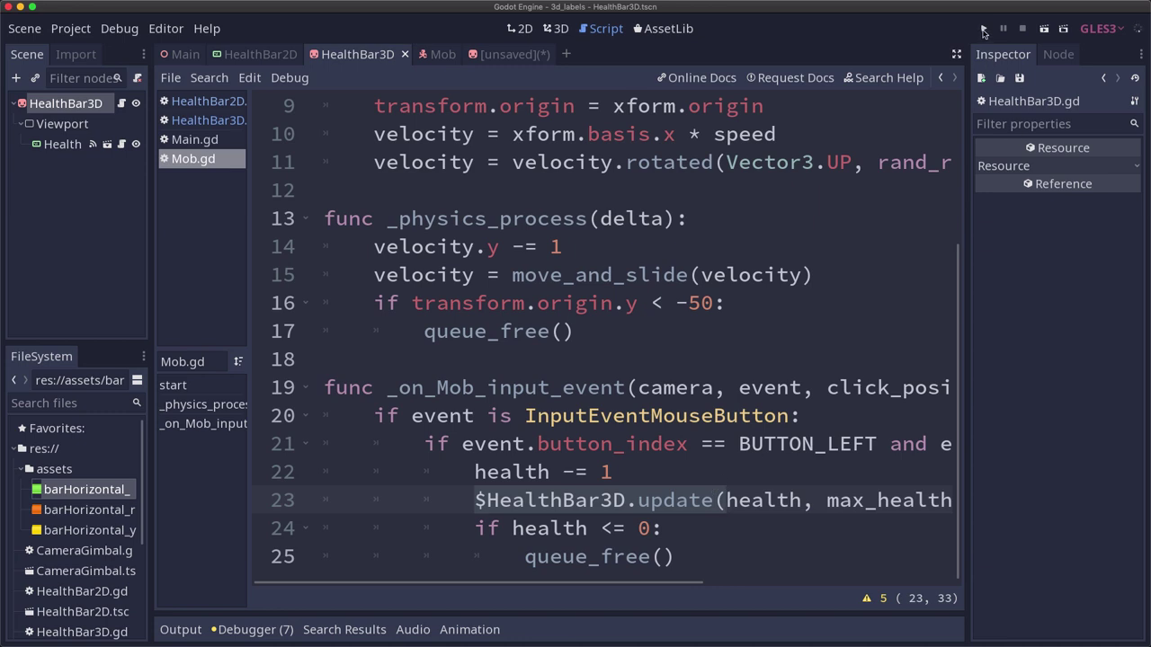
Run the game, click the capsule mobs to damage them, and tilt the camera down and up.
click(984, 30)
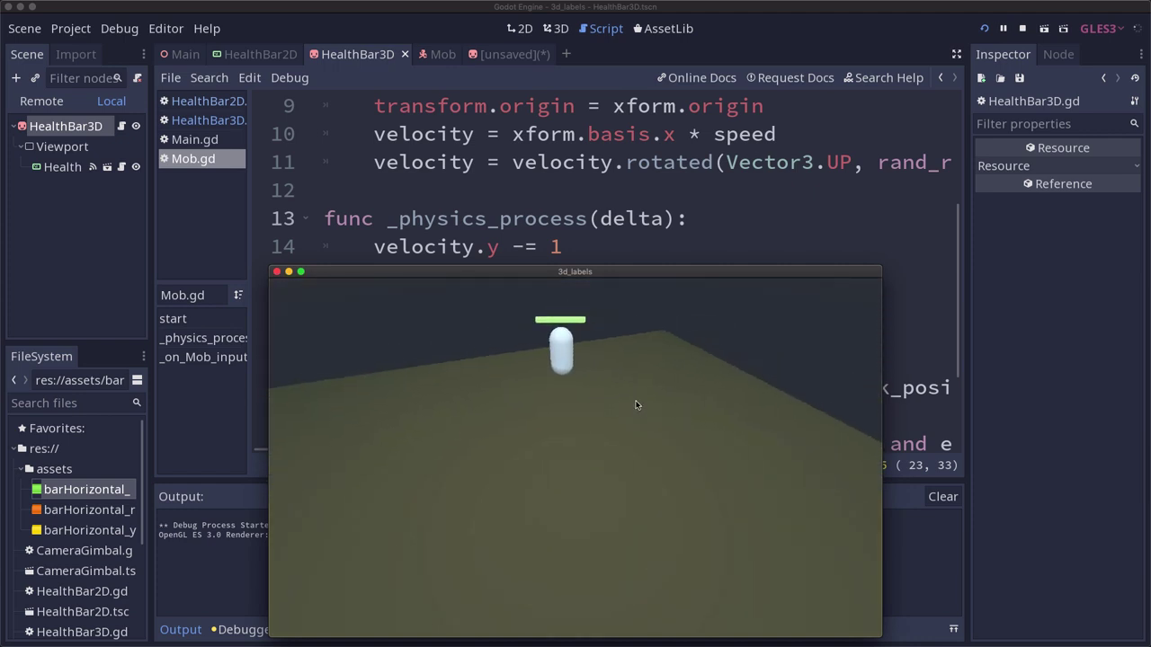
click(550, 364)
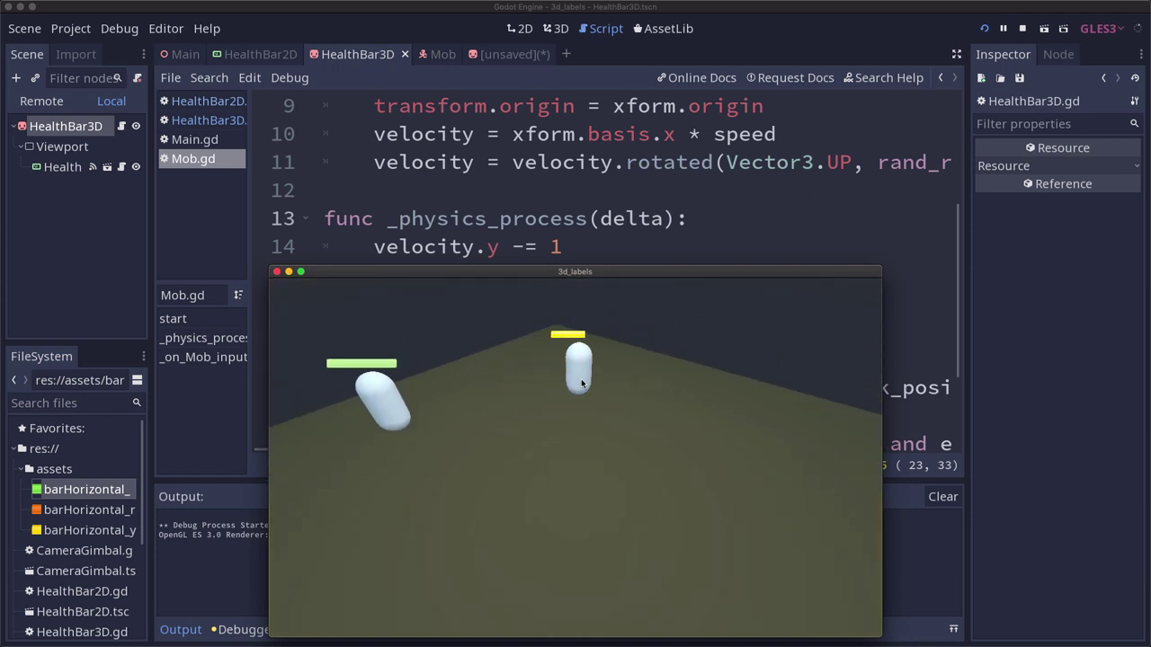
click(605, 379)
click(337, 450)
click(350, 477)
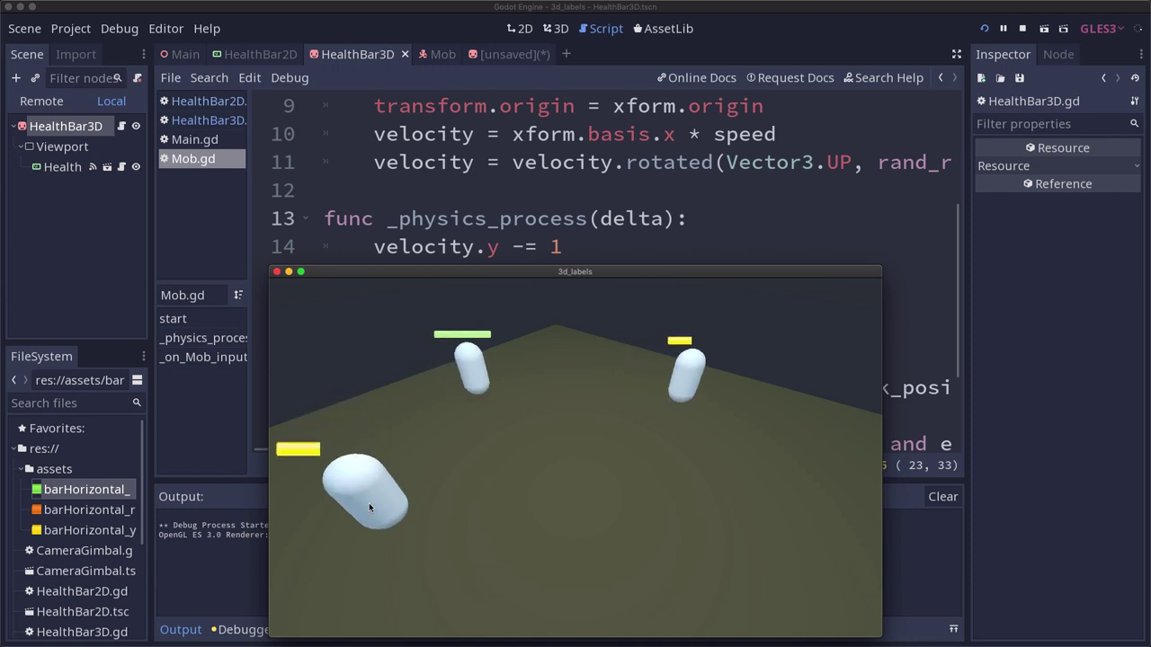
click(358, 517)
click(358, 553)
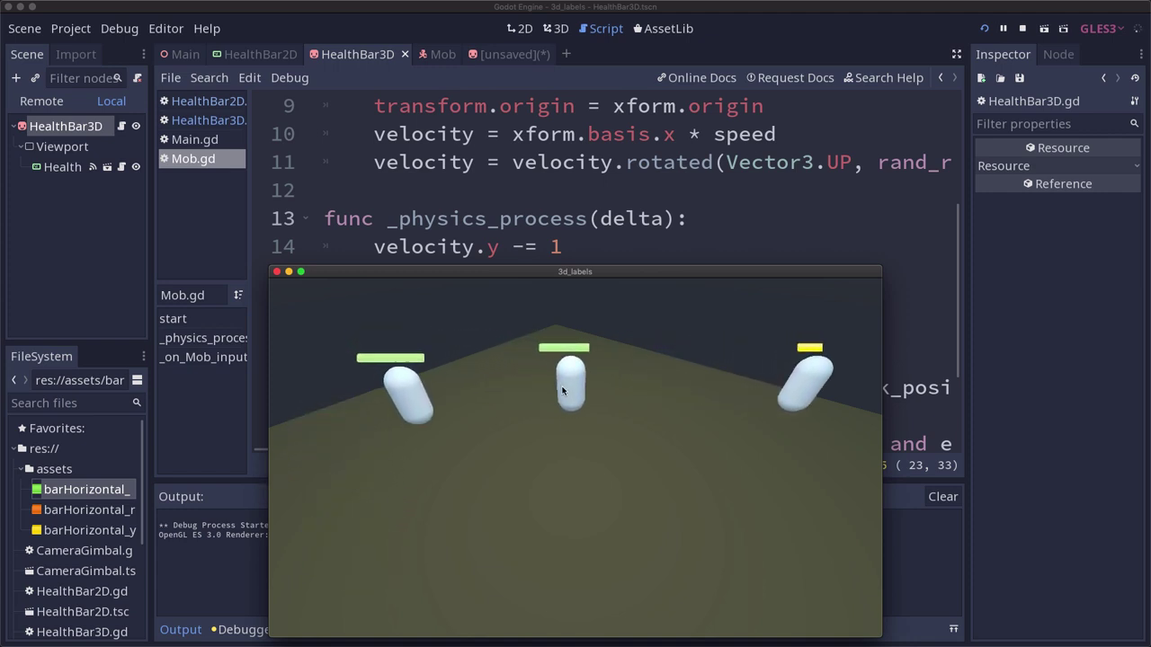
click(400, 418)
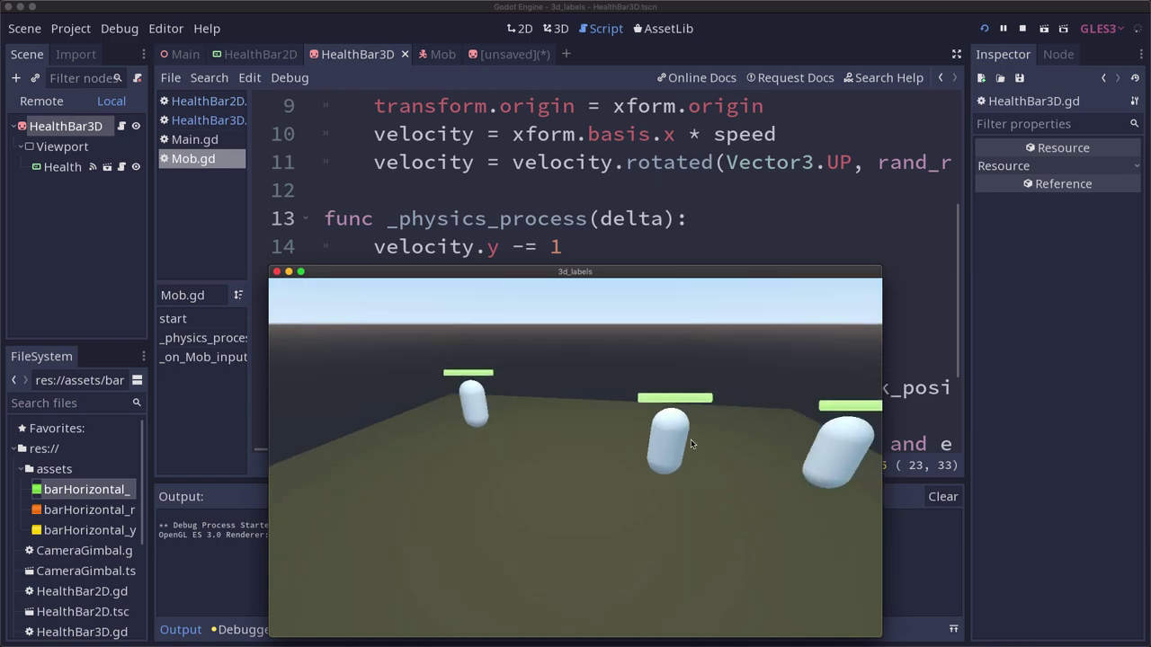
key(Down)
key(Up)
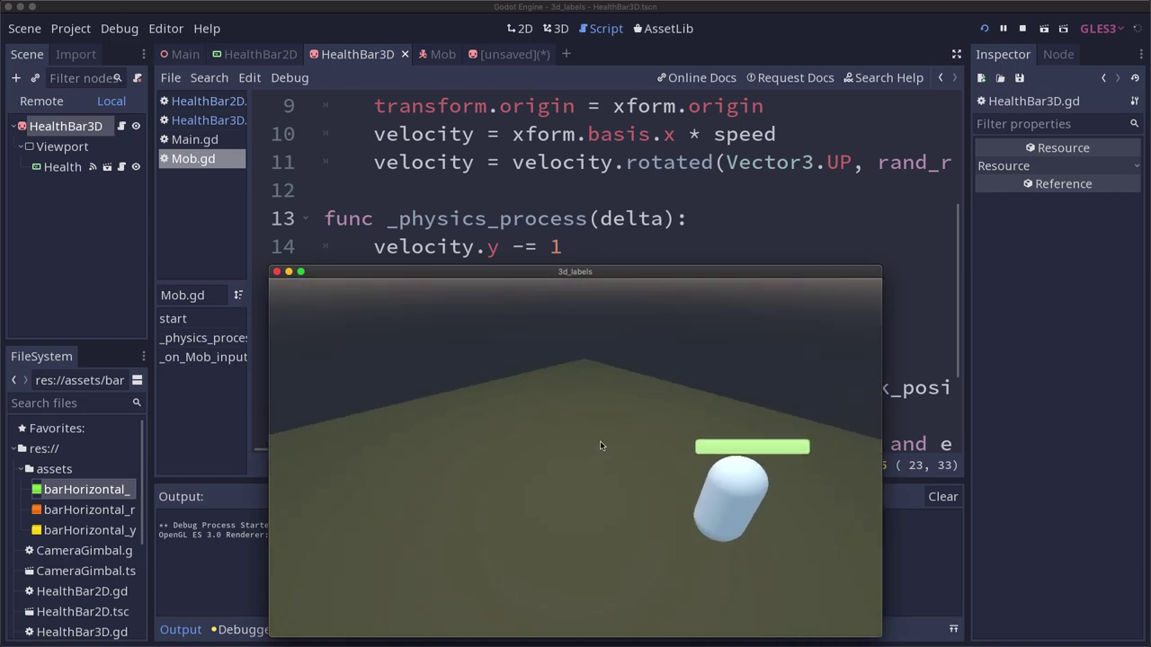